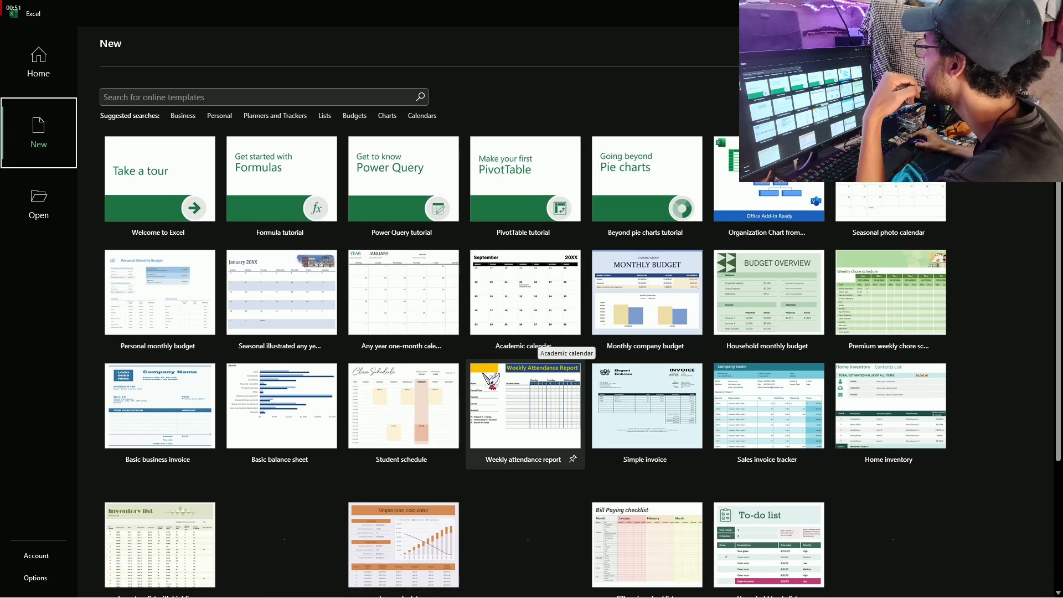
# Create a new blank workbook from the template gallery
pyautogui.scroll(-1, 492, 382)
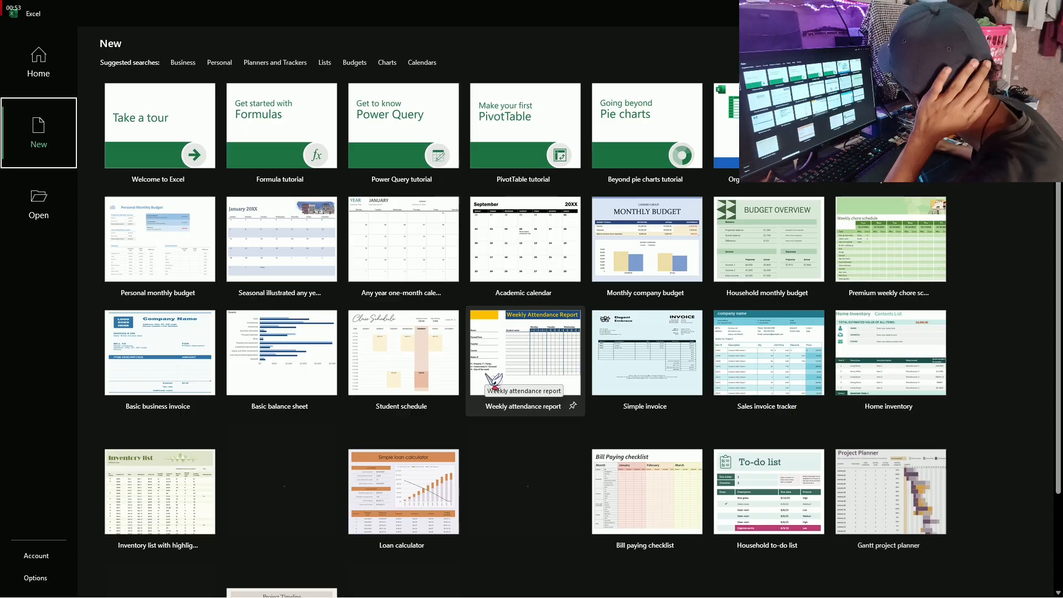
pyautogui.scroll(-2, 493, 382)
pyautogui.scroll(3, 492, 372)
pyautogui.scroll(2, 493, 382)
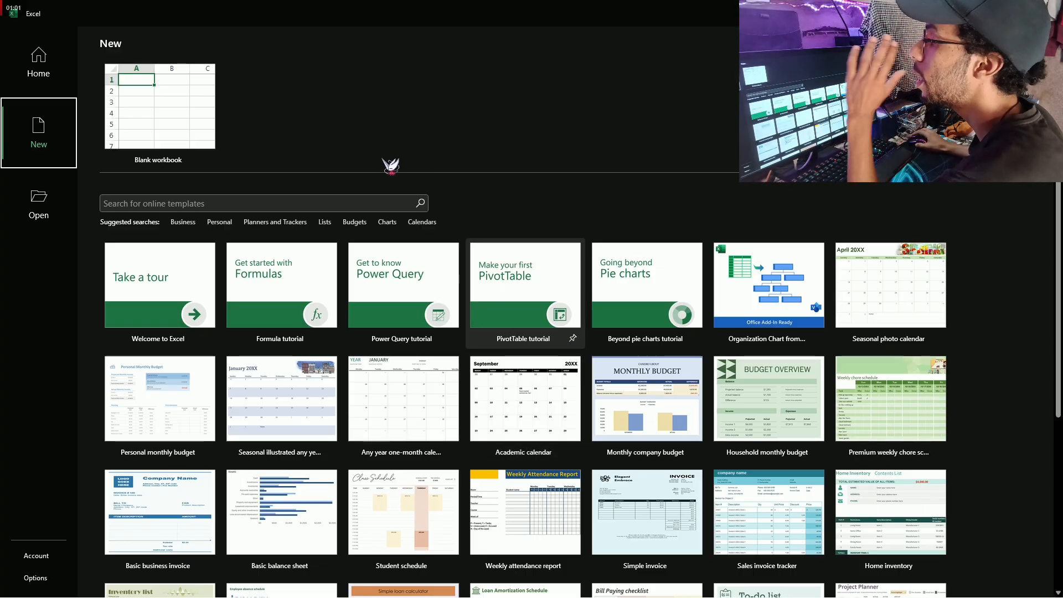
pyautogui.click(208, 147)
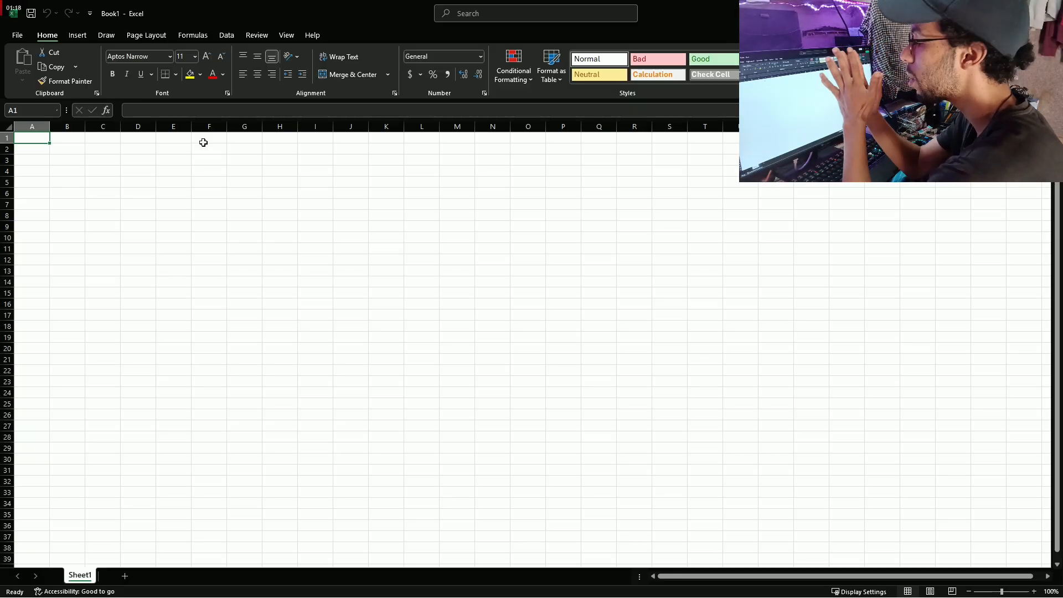
# Enter the values 15, 16 and 17 in cells A1, B1 and C1
pyautogui.write('15')
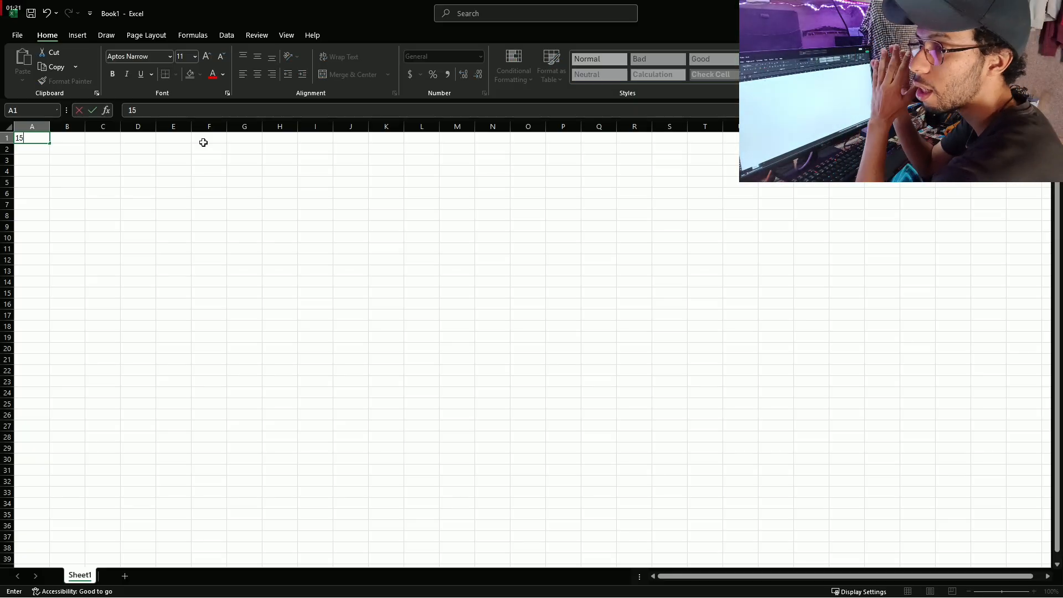
pyautogui.press('Tab')
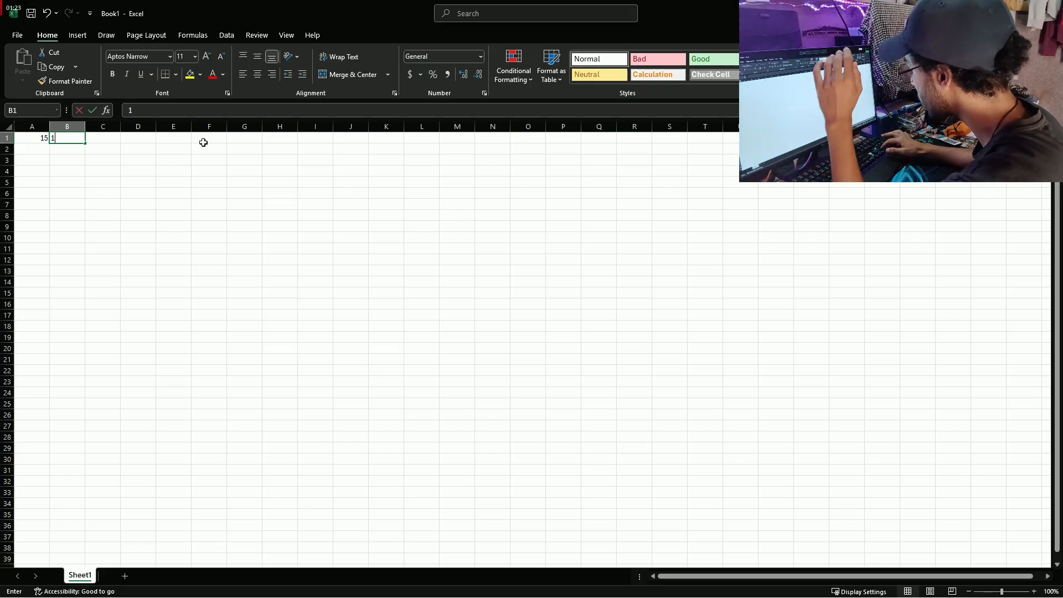
pyautogui.write('16')
pyautogui.press('Tab')
pyautogui.write('17')
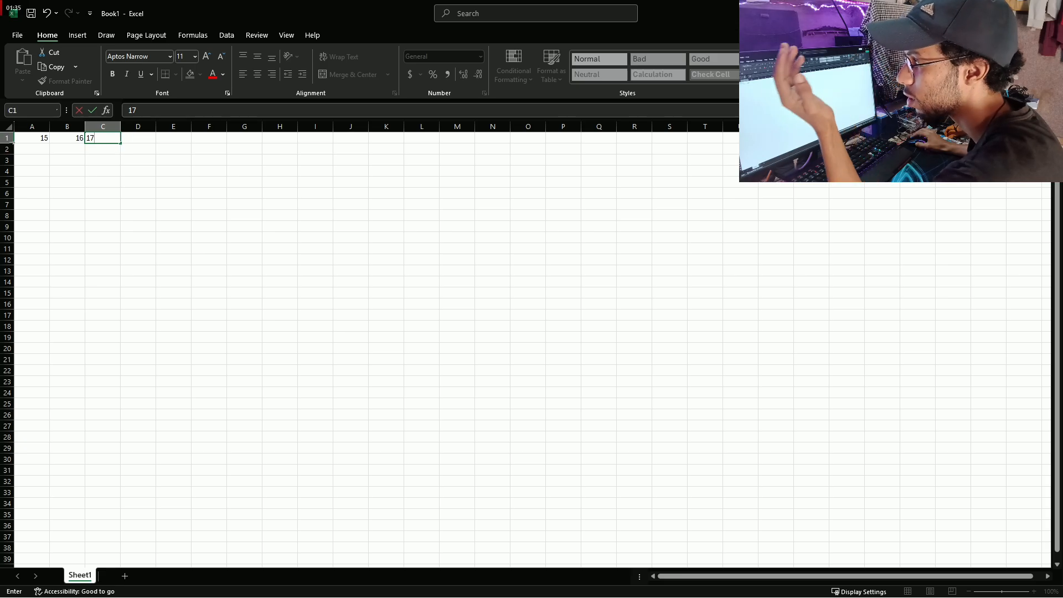
# Fill row 1 from A1 across to AC1 as a number series increasing by one
pyautogui.click(43, 139)
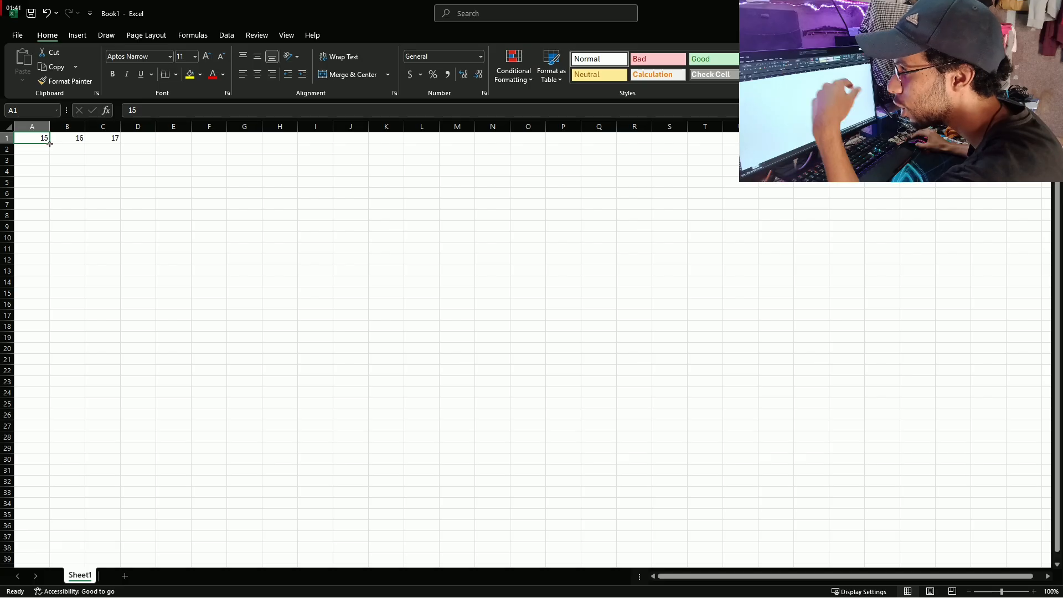
pyautogui.moveTo(49, 143); pyautogui.dragTo(717, 149)
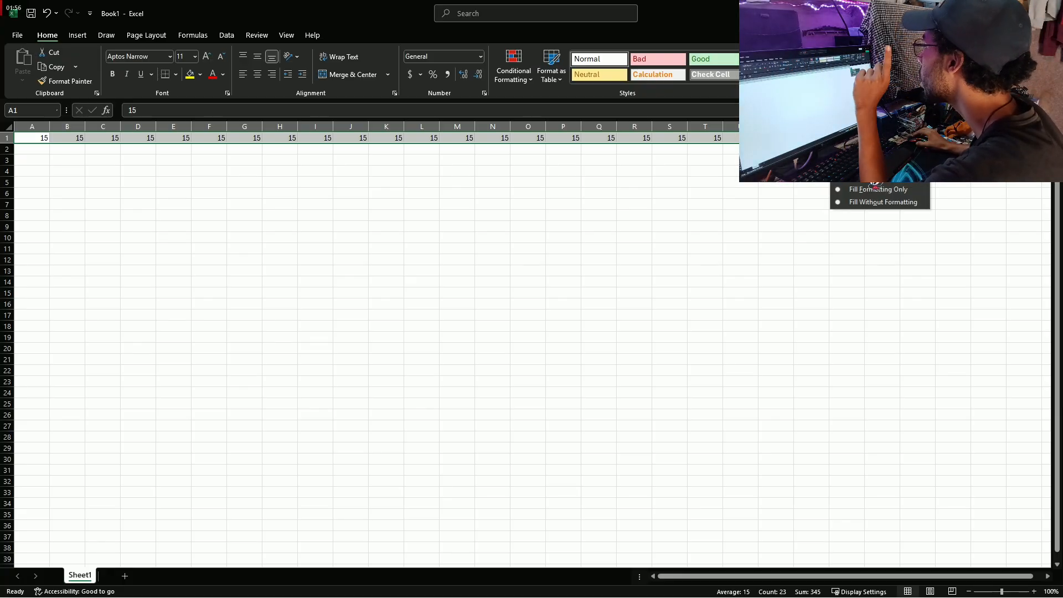
pyautogui.click(870, 178)
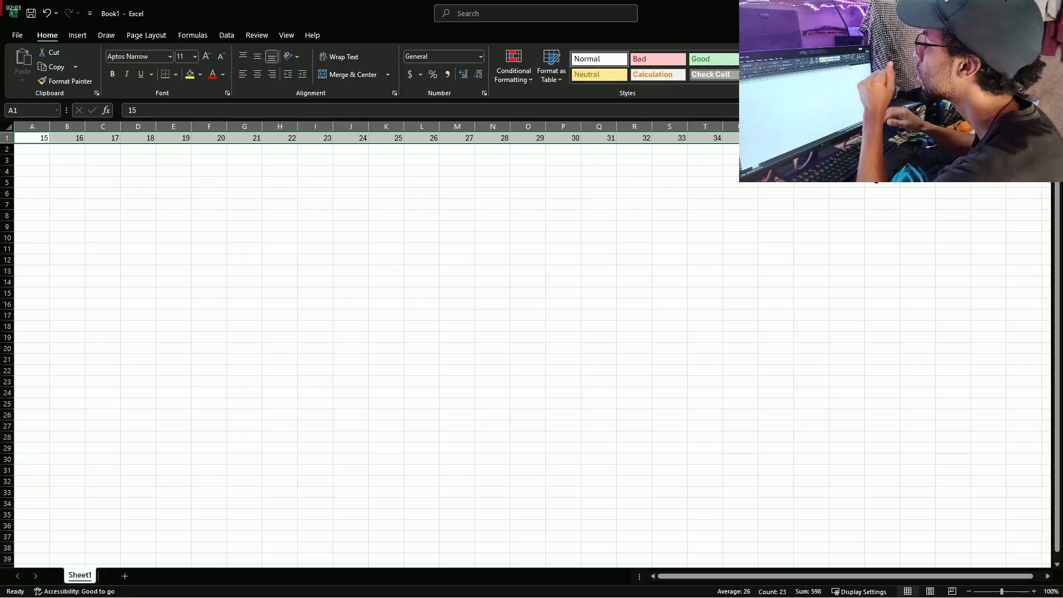
pyautogui.moveTo(828, 143); pyautogui.dragTo(1024, 143)
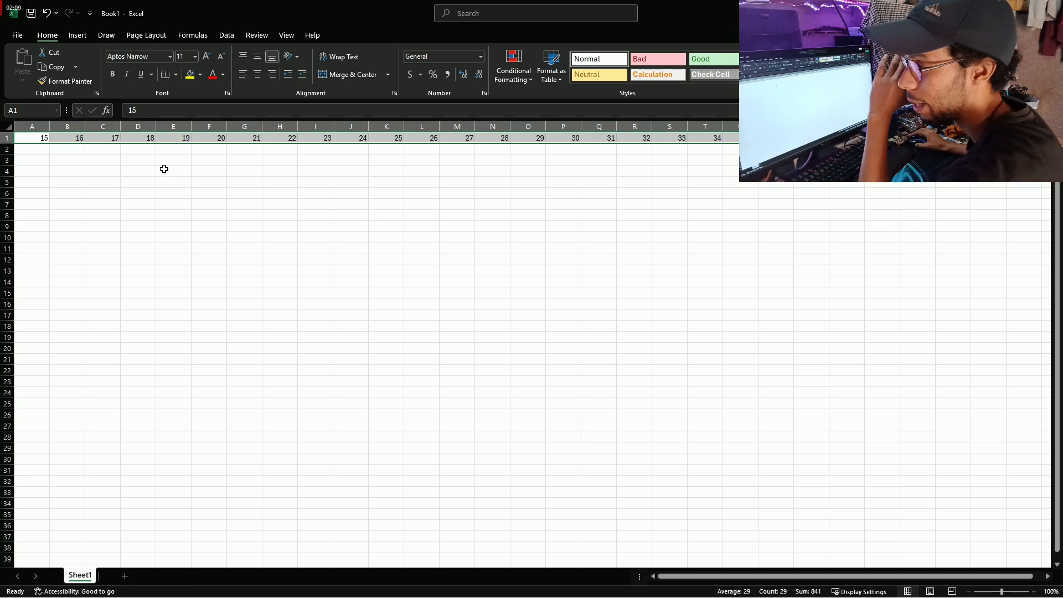
# Fill column A from A1 down to A29 as a number series increasing by one
pyautogui.click(43, 138)
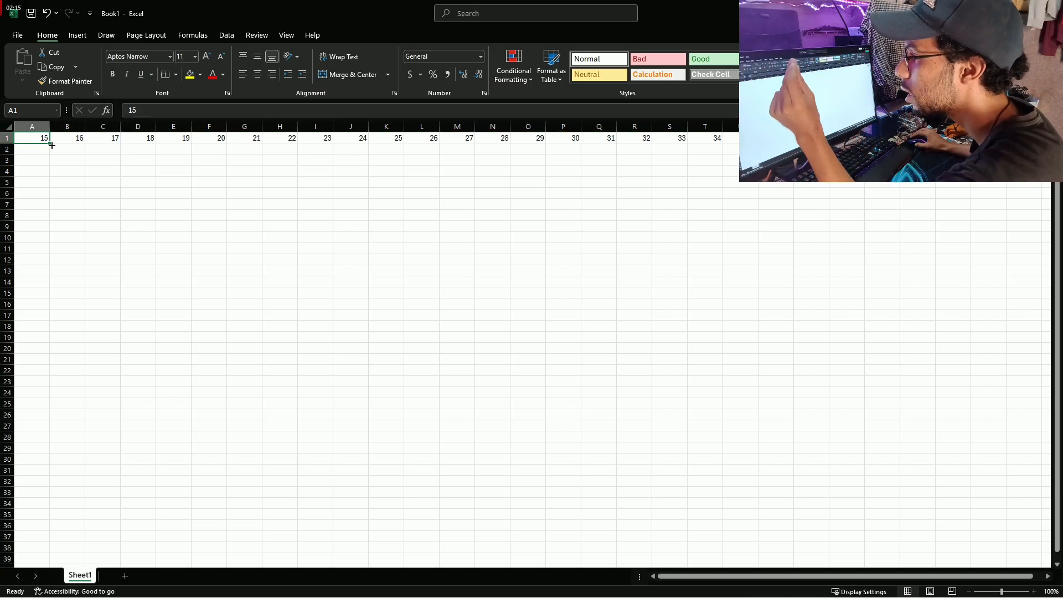
pyautogui.moveTo(50, 143); pyautogui.dragTo(57, 452)
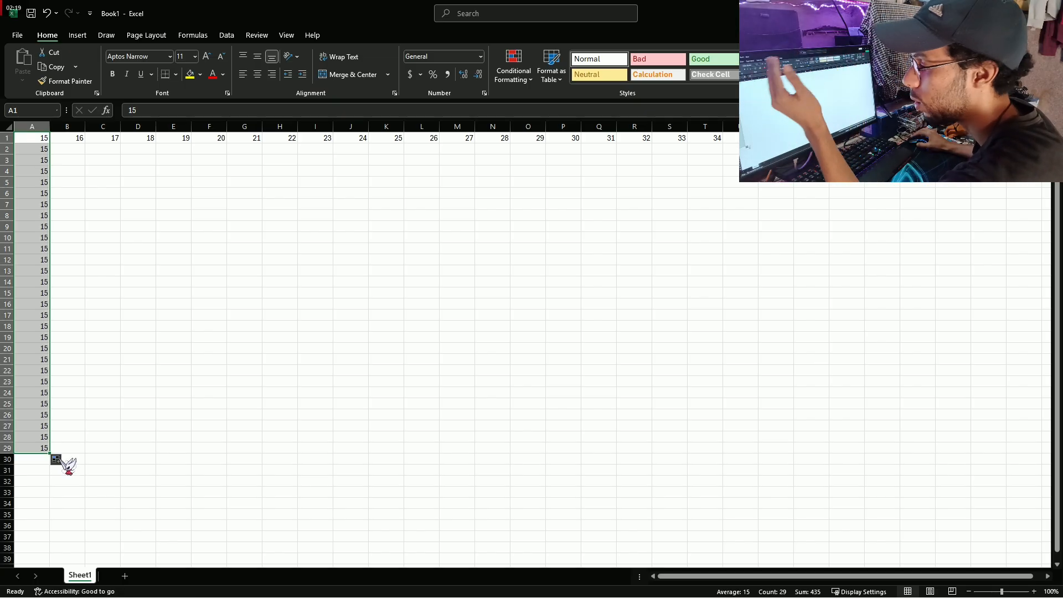
pyautogui.click(56, 460)
pyautogui.click(92, 487)
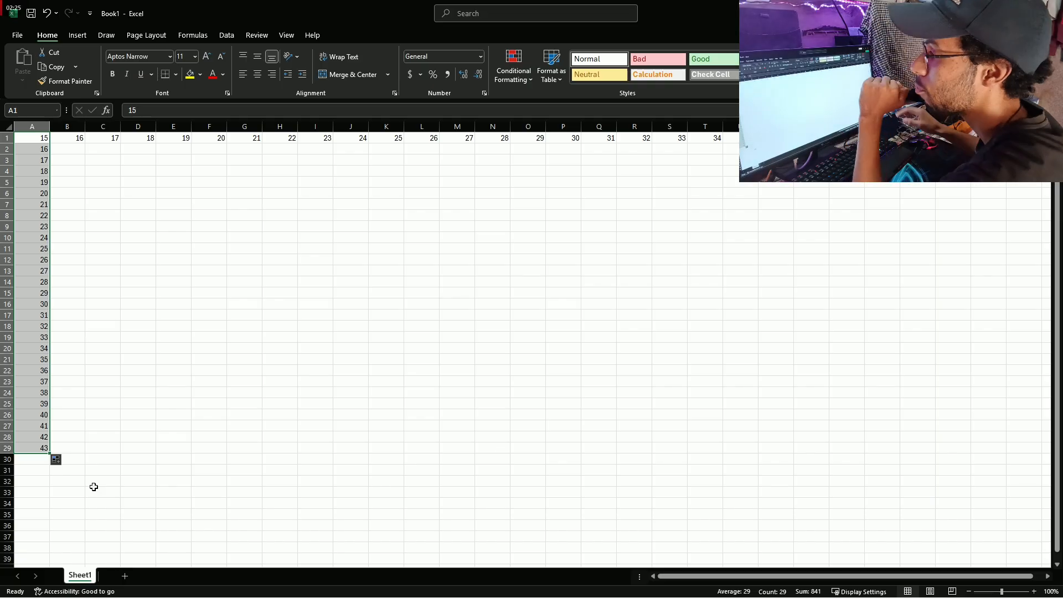
# Copy the column A series, rows 1 to 29, across to column Q with the fill handle
pyautogui.click(149, 228)
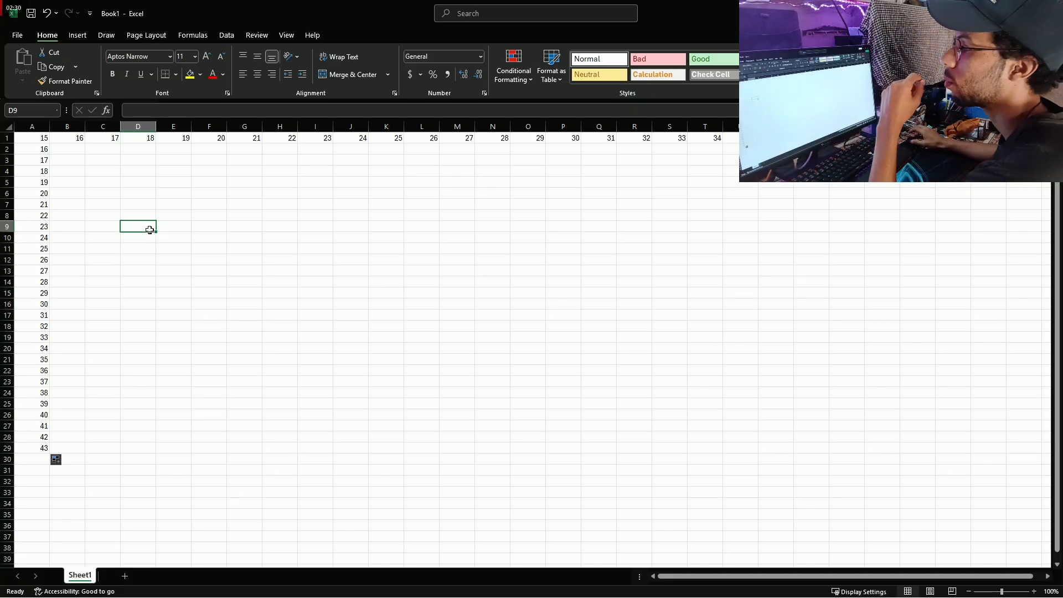
pyautogui.moveTo(40, 138); pyautogui.dragTo(604, 438)
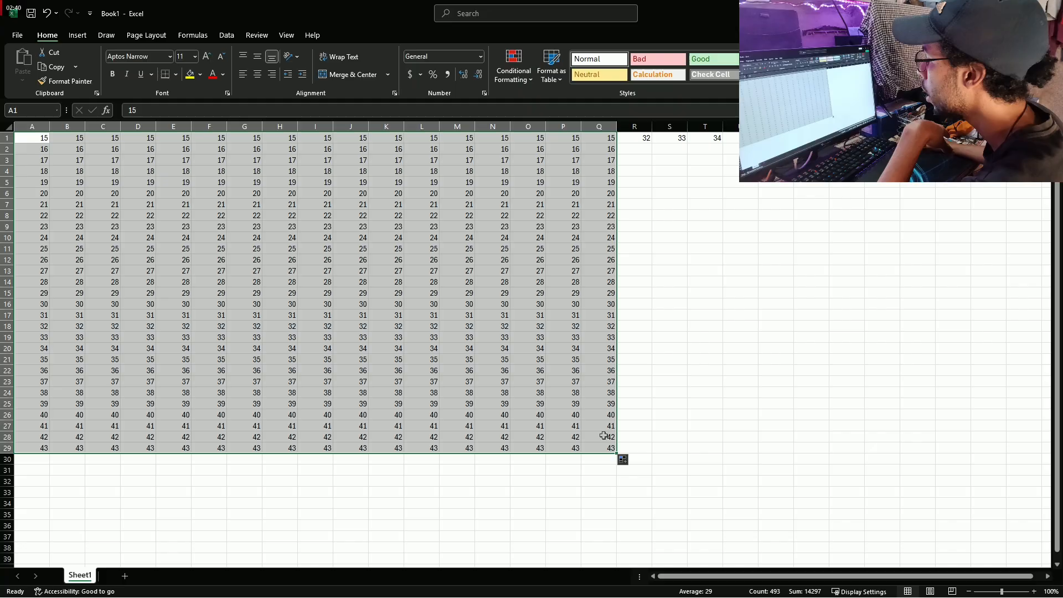
pyautogui.click(623, 460)
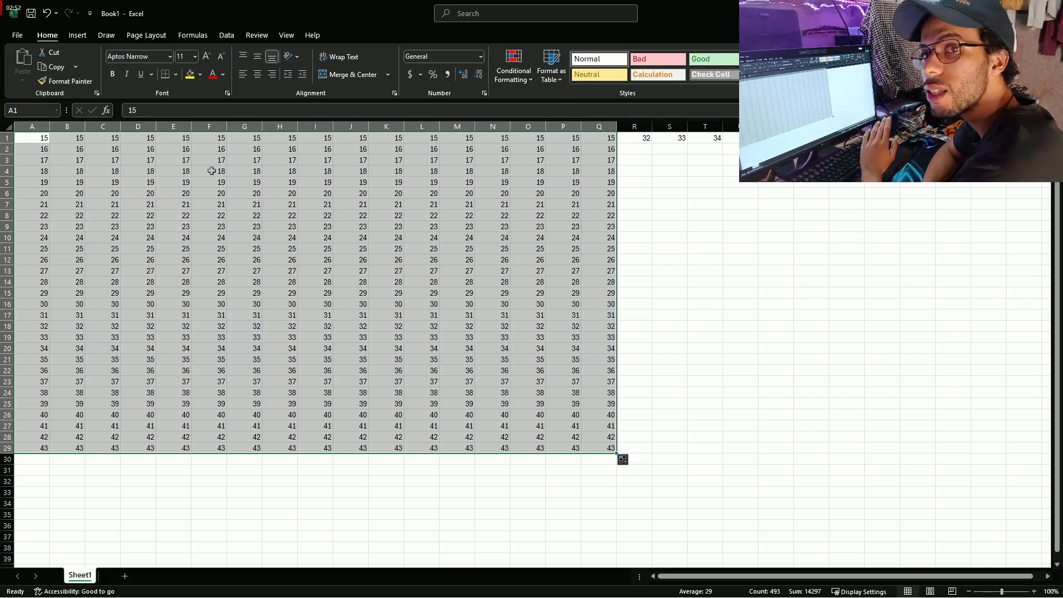
# Clear the contents of A1:Q29 and undo the deletion
pyautogui.press('Delete')
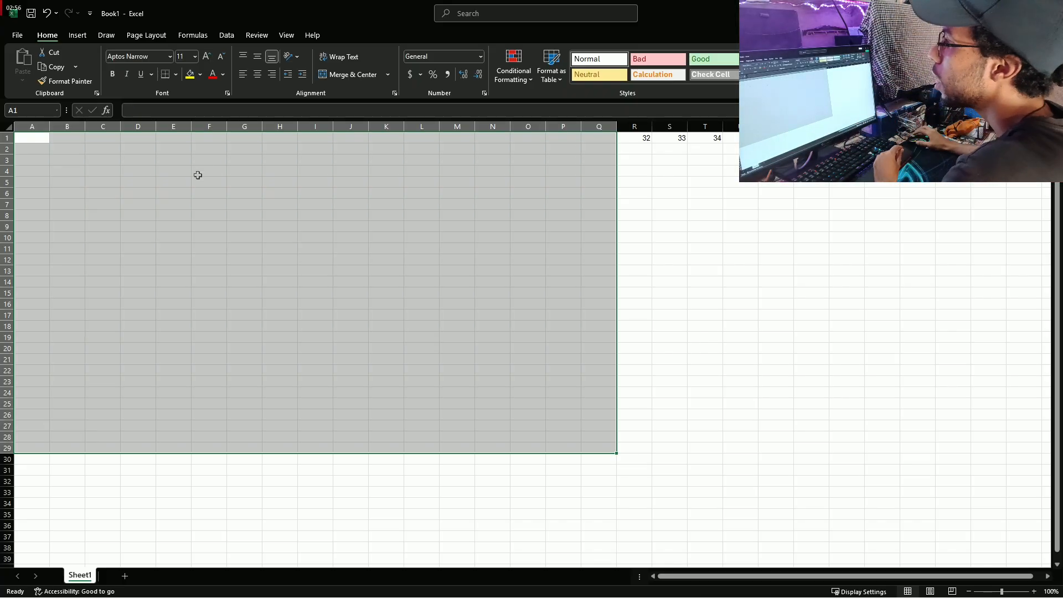
pyautogui.click(175, 237)
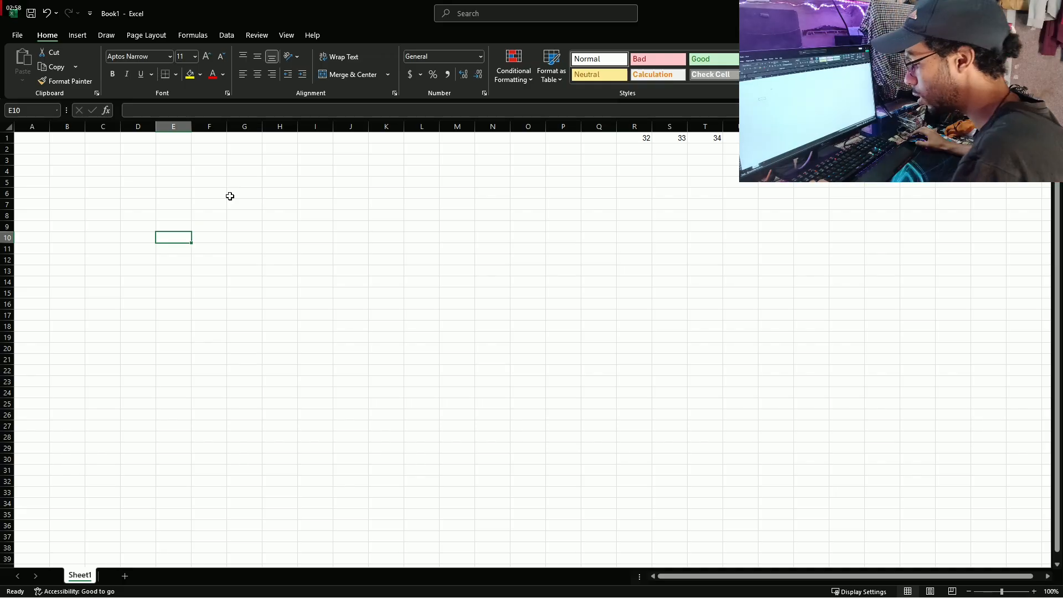
pyautogui.hotkey('ctrl', 'z')
pyautogui.click(386, 303)
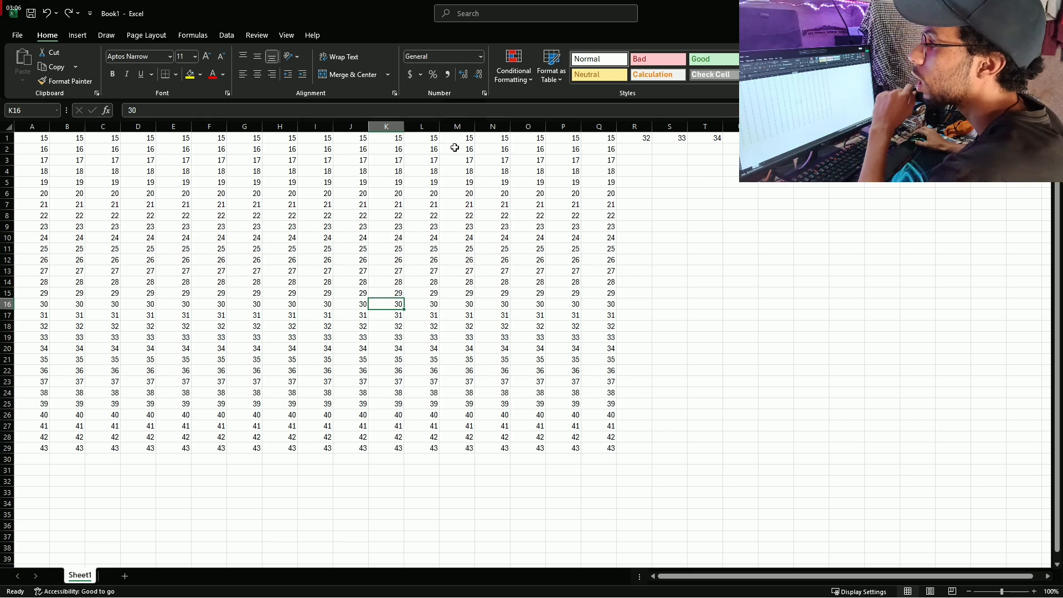
# Check the print preview of the number grid and return to the worksheet
pyautogui.click(17, 35)
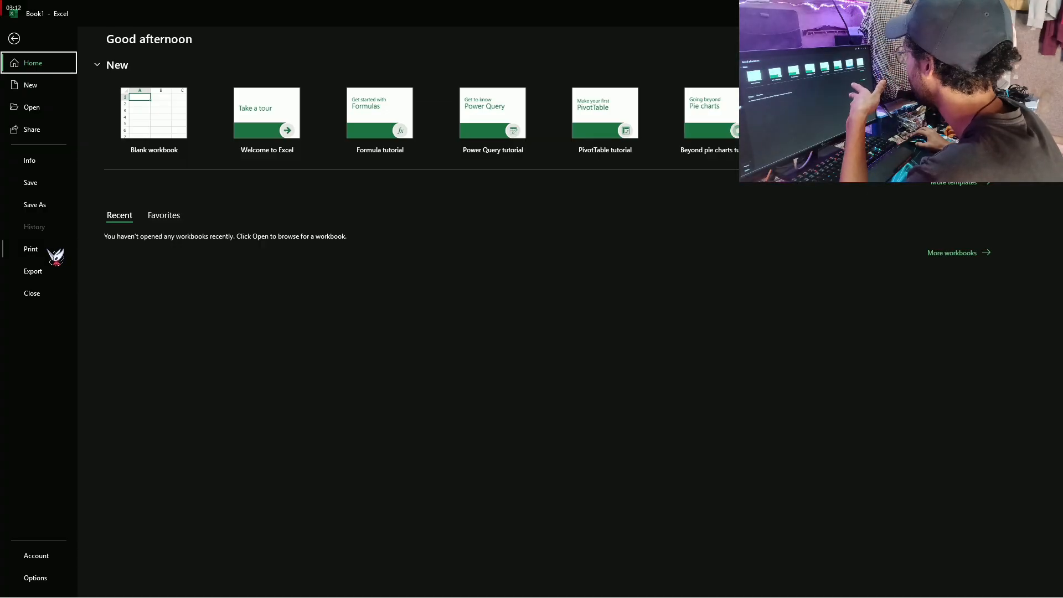
pyautogui.click(32, 249)
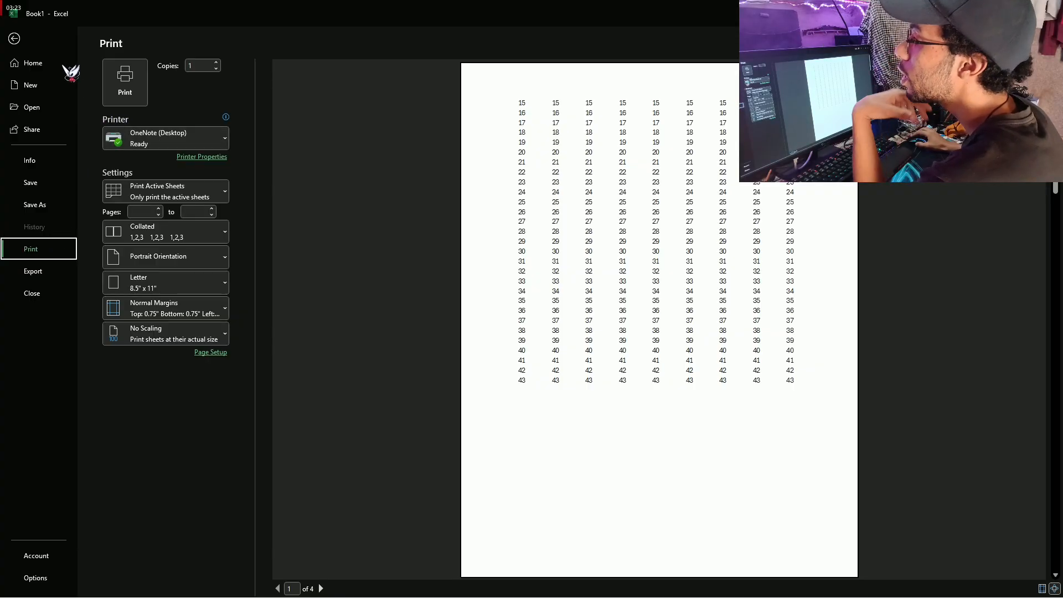
pyautogui.click(14, 38)
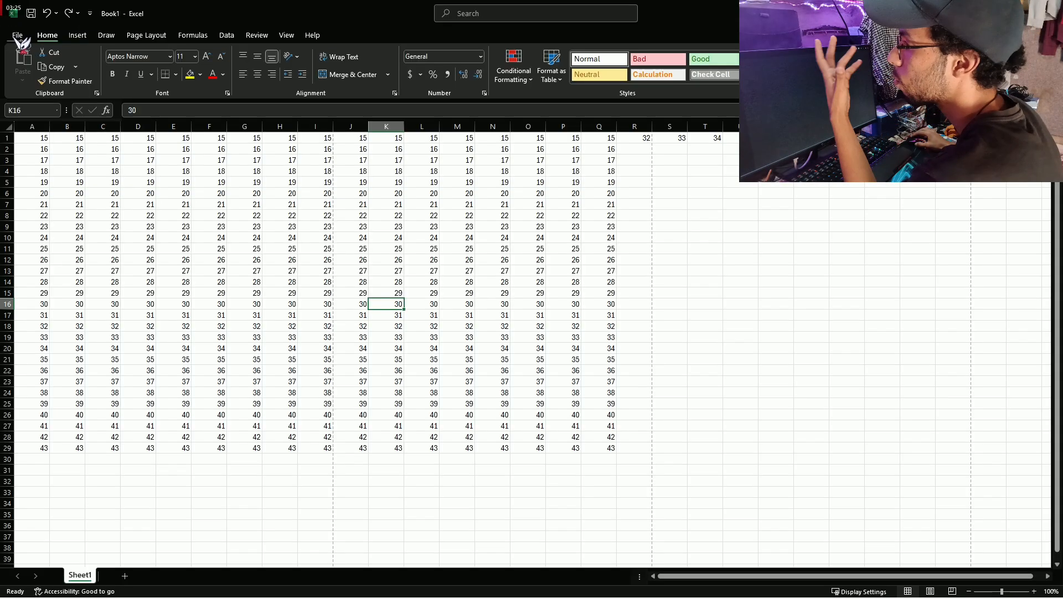
pyautogui.click(40, 136)
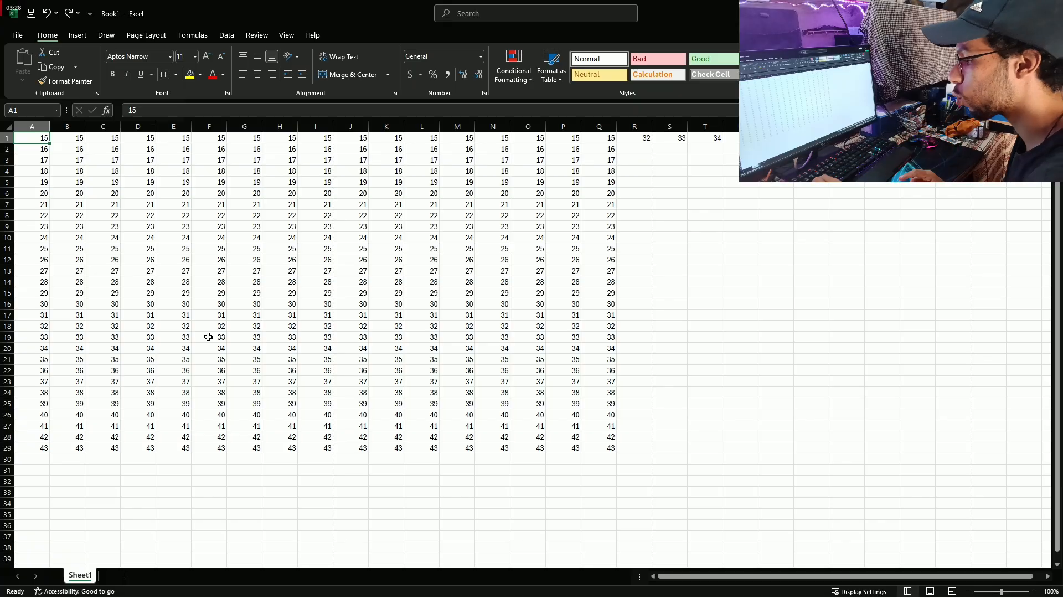
pyautogui.hotkey('ctrl', 'a')
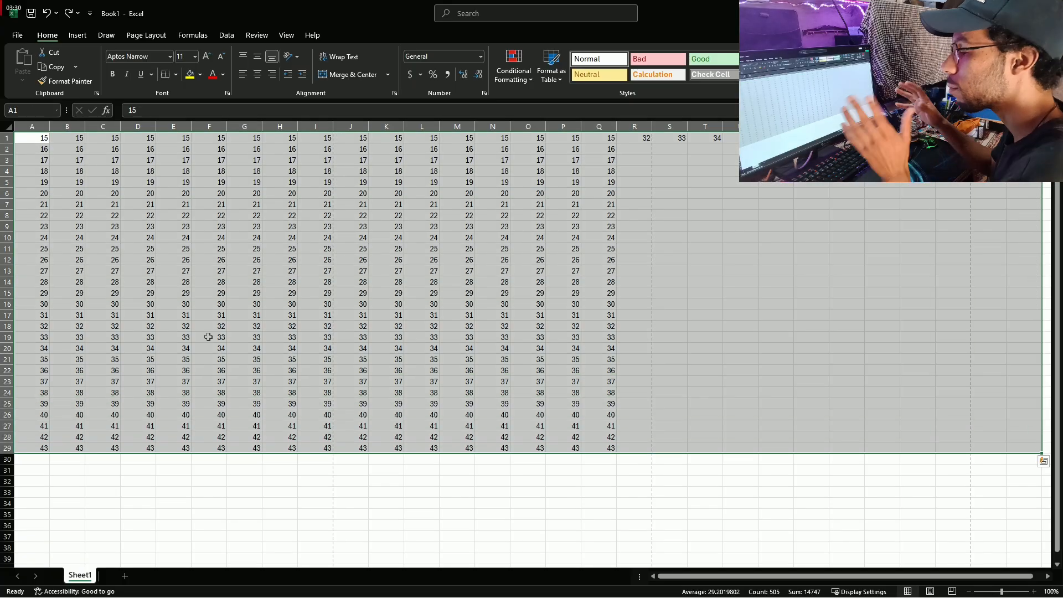
pyautogui.click(283, 326)
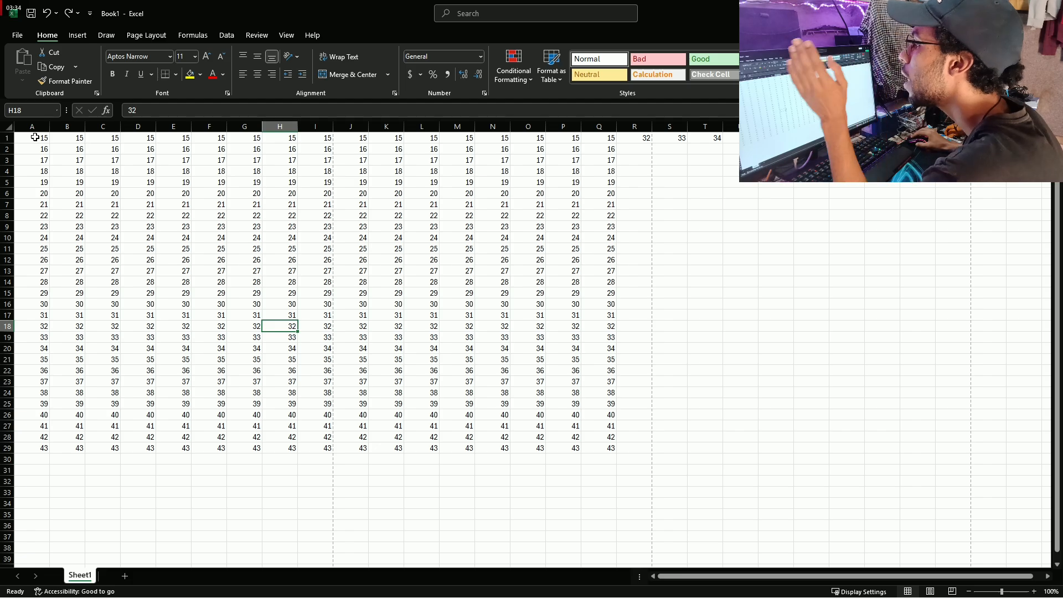
# Apply All Borders to the number grid in A1:Q29
pyautogui.moveTo(35, 139); pyautogui.dragTo(609, 447)
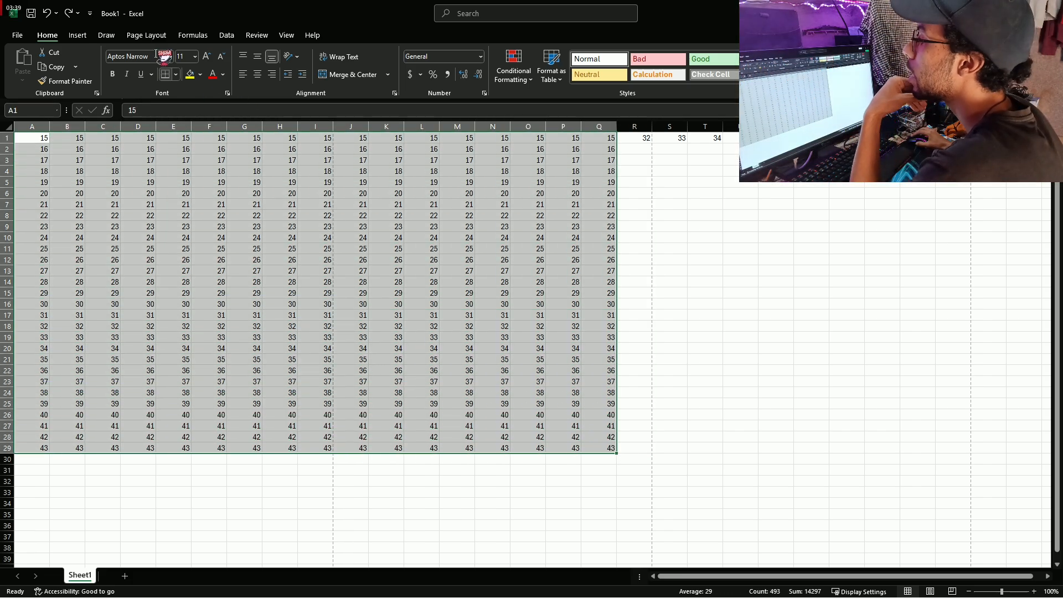
pyautogui.click(176, 74)
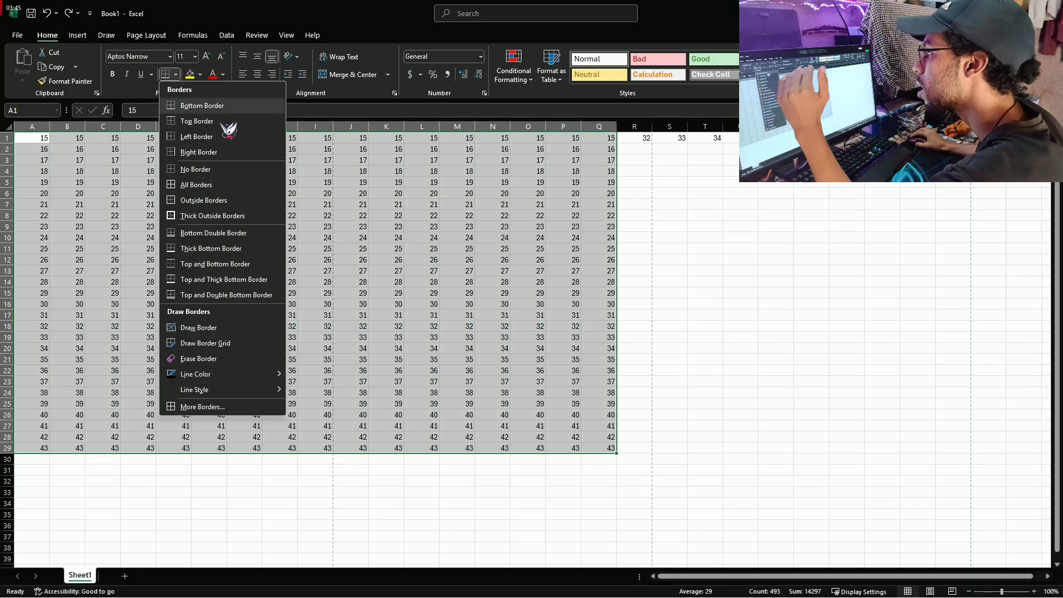
pyautogui.click(215, 186)
pyautogui.click(239, 216)
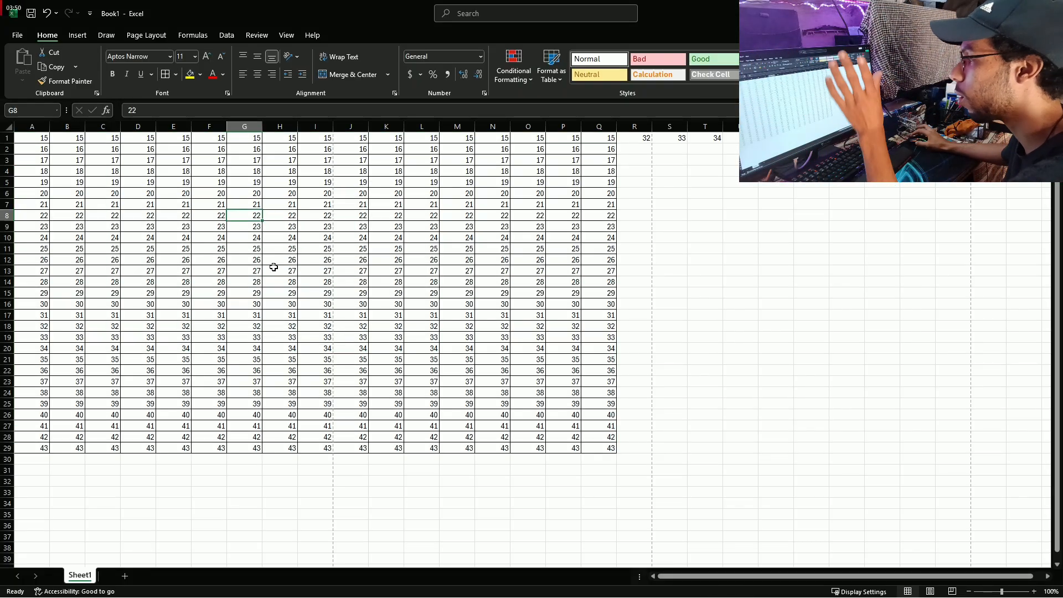
# Check how the bordered grid looks in the print preview, and return to the worksheet
pyautogui.hotkey('ctrl', 'p')
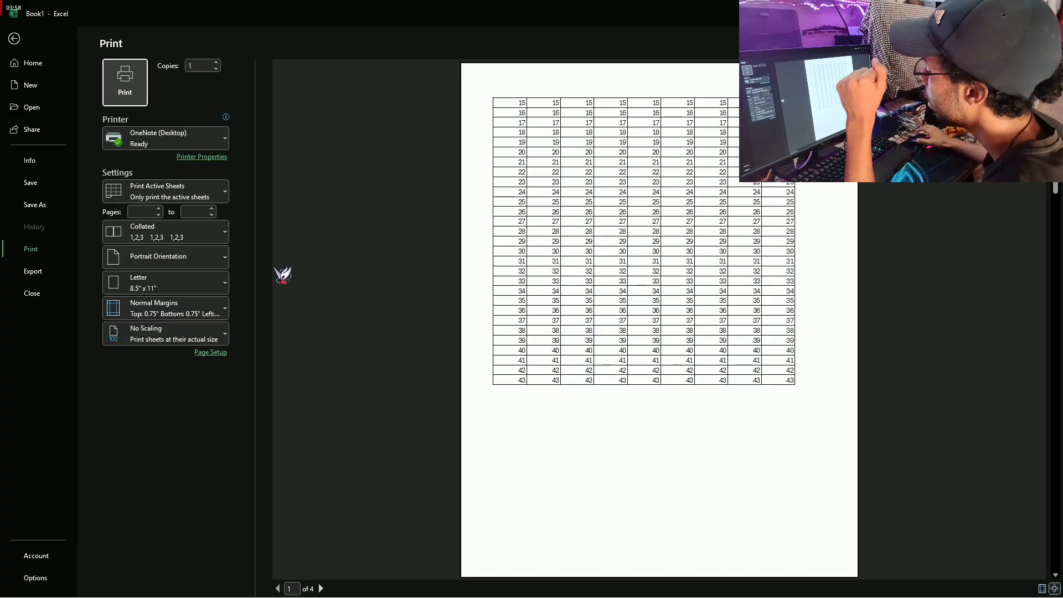
pyautogui.click(14, 37)
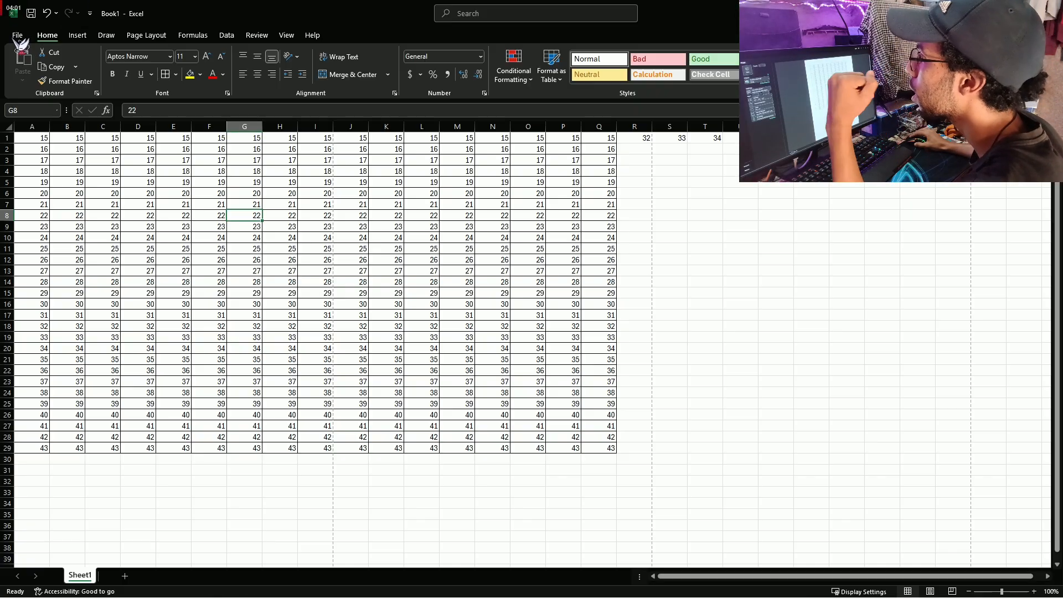
pyautogui.click(271, 177)
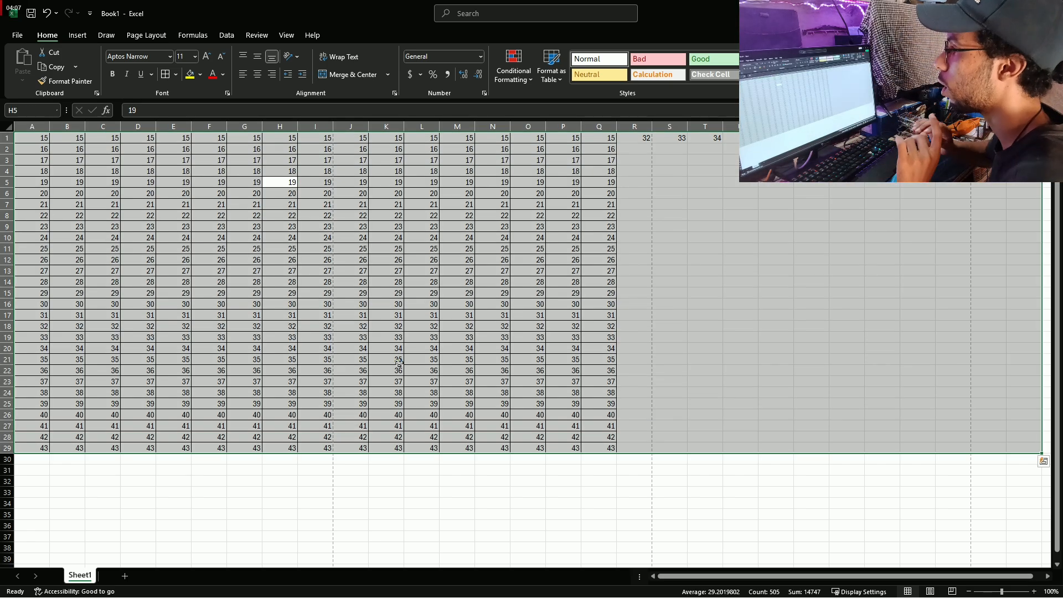
pyautogui.click(395, 360)
pyautogui.hotkey('ctrl', 'a')
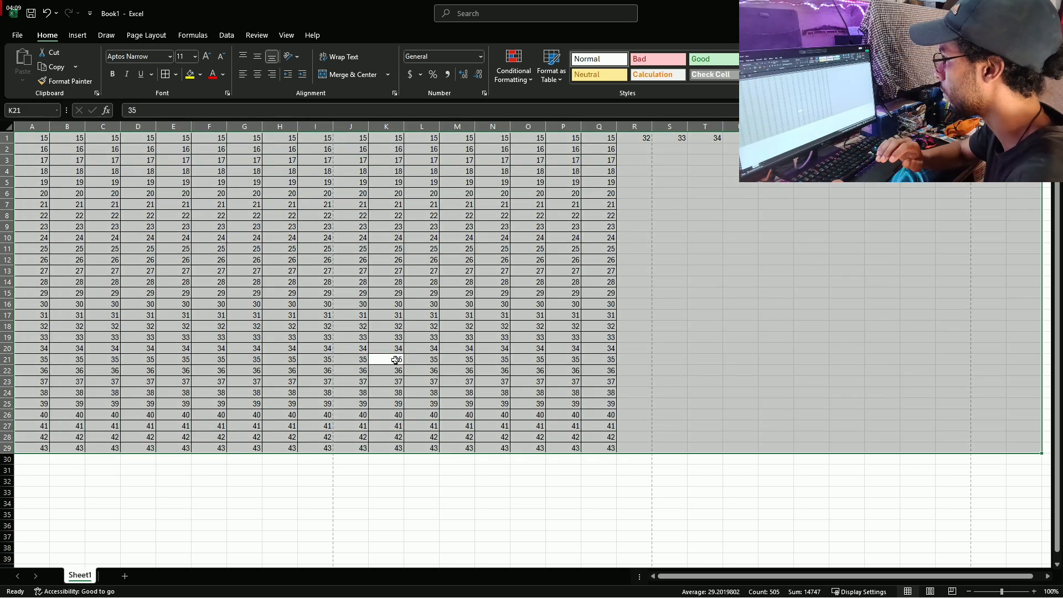
pyautogui.moveTo(211, 216); pyautogui.dragTo(213, 239)
pyautogui.click(230, 260)
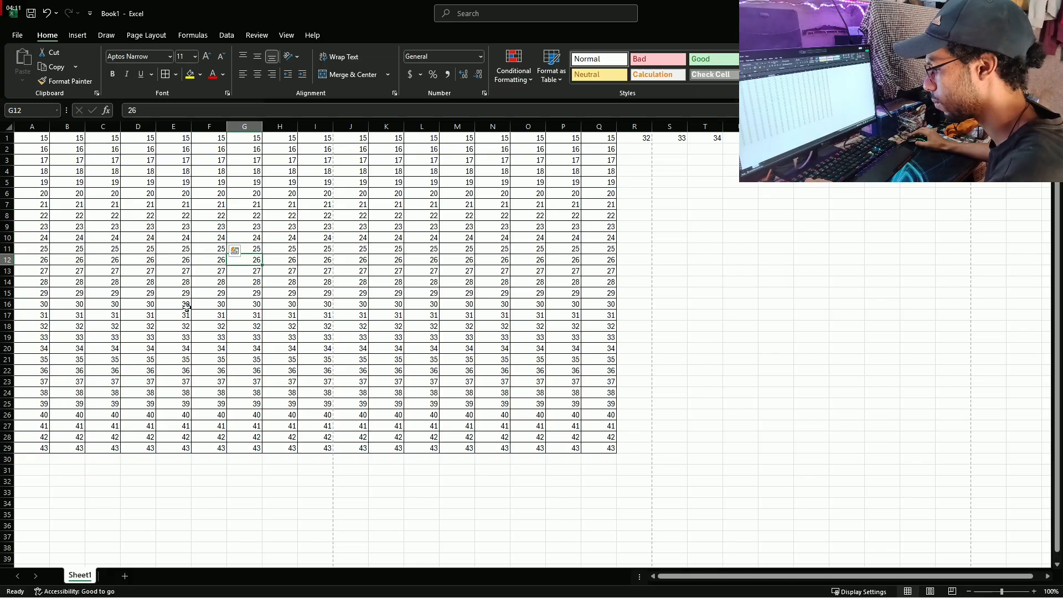
pyautogui.hotkey('ctrl', 'a')
pyautogui.click(397, 335)
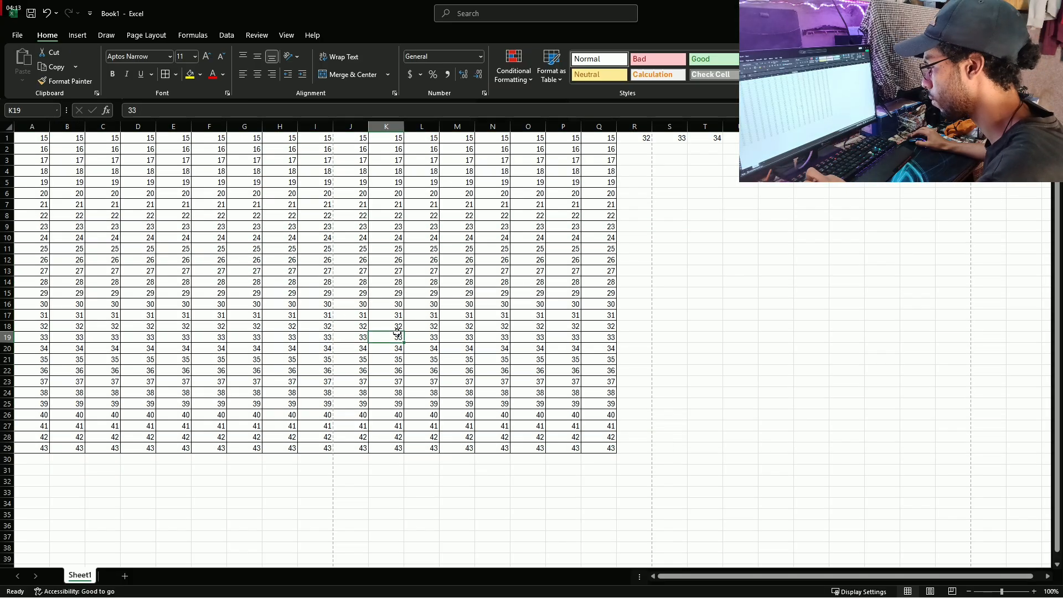
pyautogui.hotkey('ctrl', 'a')
pyautogui.click(398, 333)
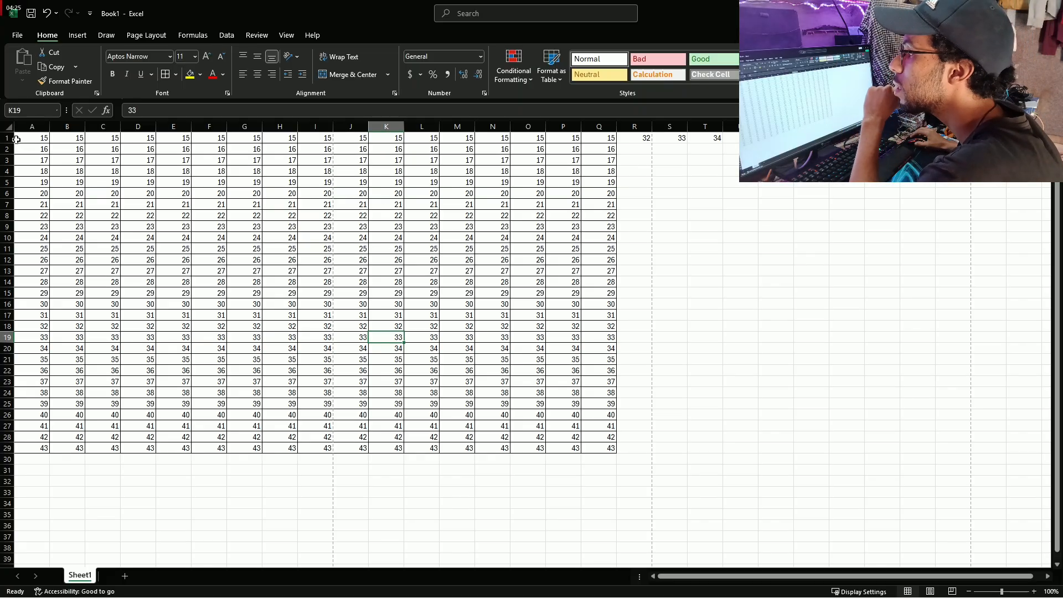
# Format the header row A1:Q1 as bold and centered with font size 16
pyautogui.moveTo(21, 137); pyautogui.dragTo(599, 135)
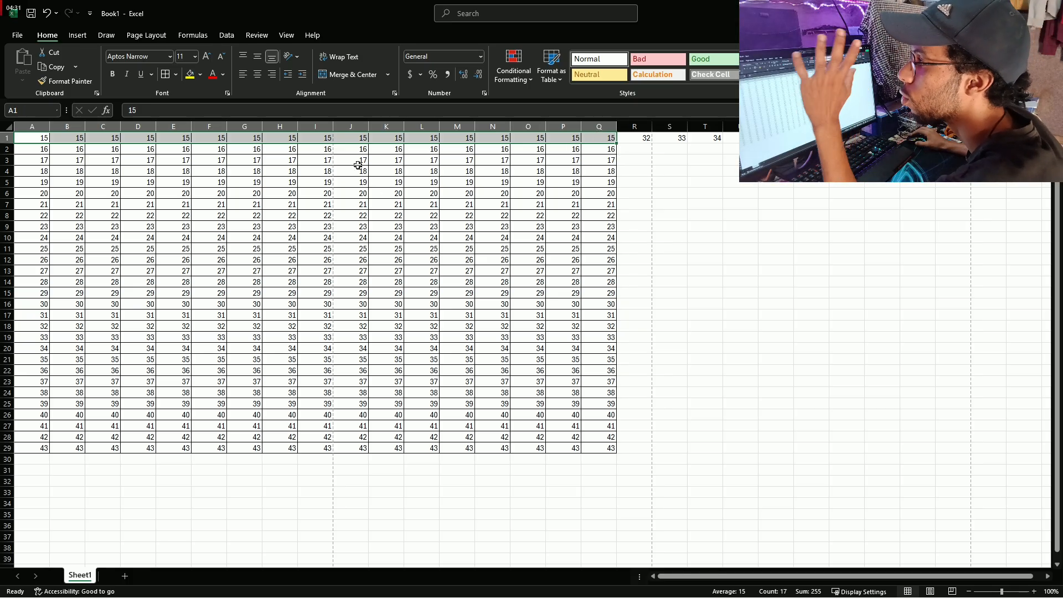
pyautogui.click(206, 56)
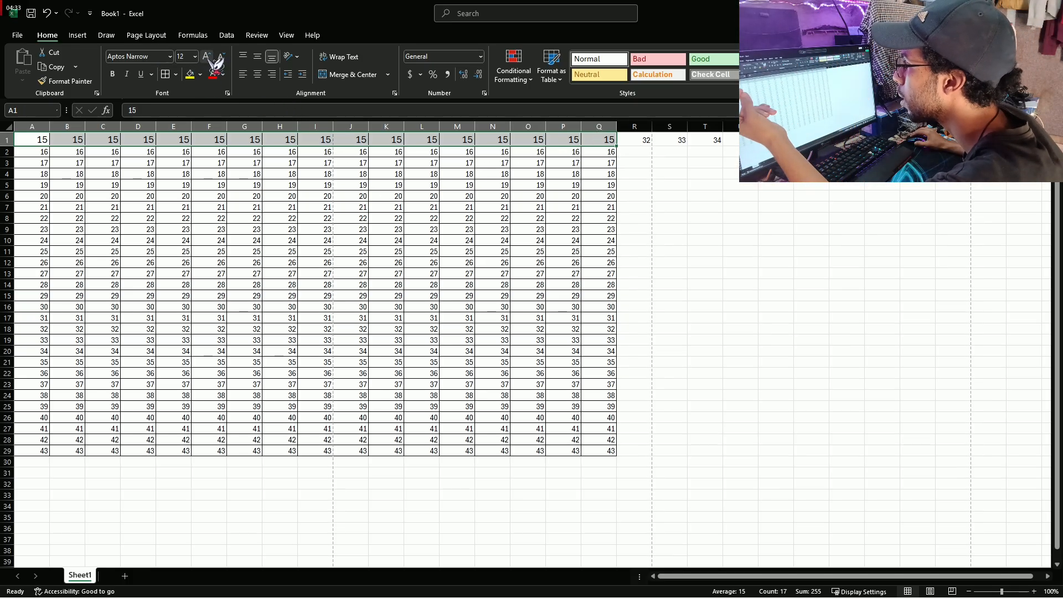
pyautogui.click(207, 56)
pyautogui.click(206, 56)
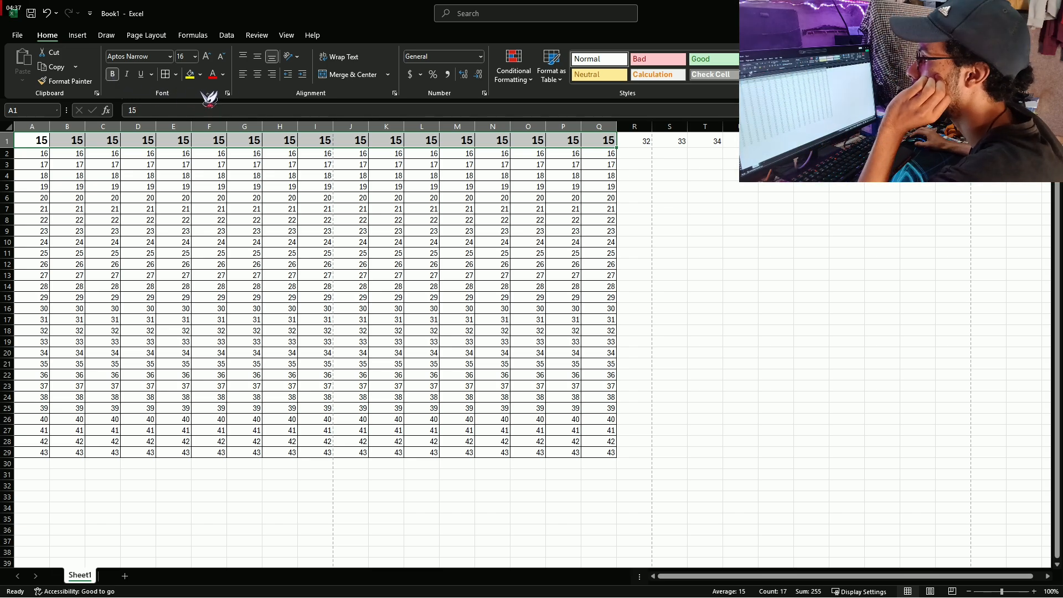
pyautogui.click(258, 73)
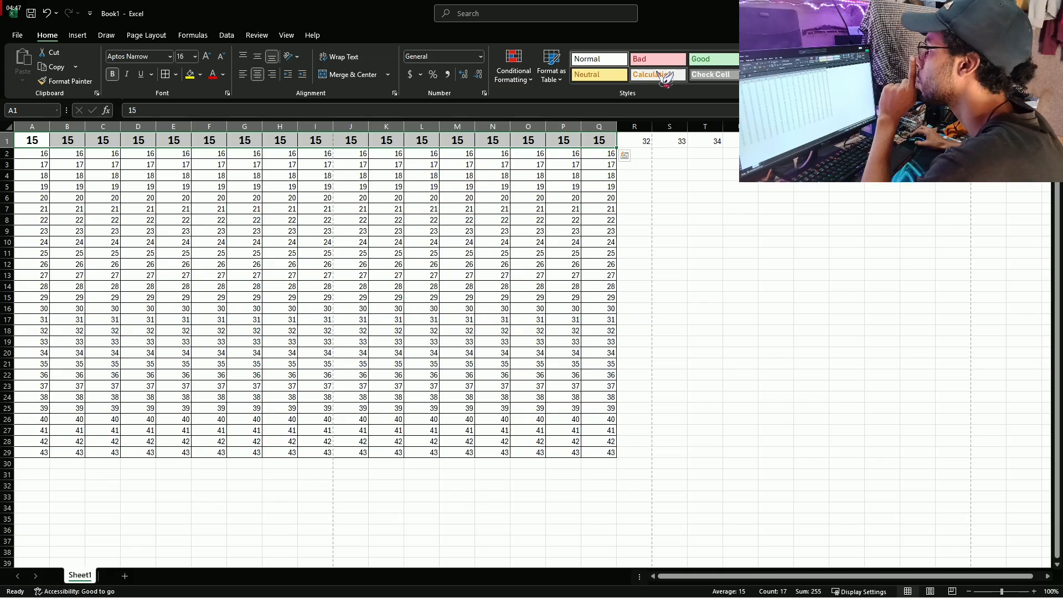
# Fill the header cells A1:Q1 with a light purple-pink theme color
pyautogui.click(200, 75)
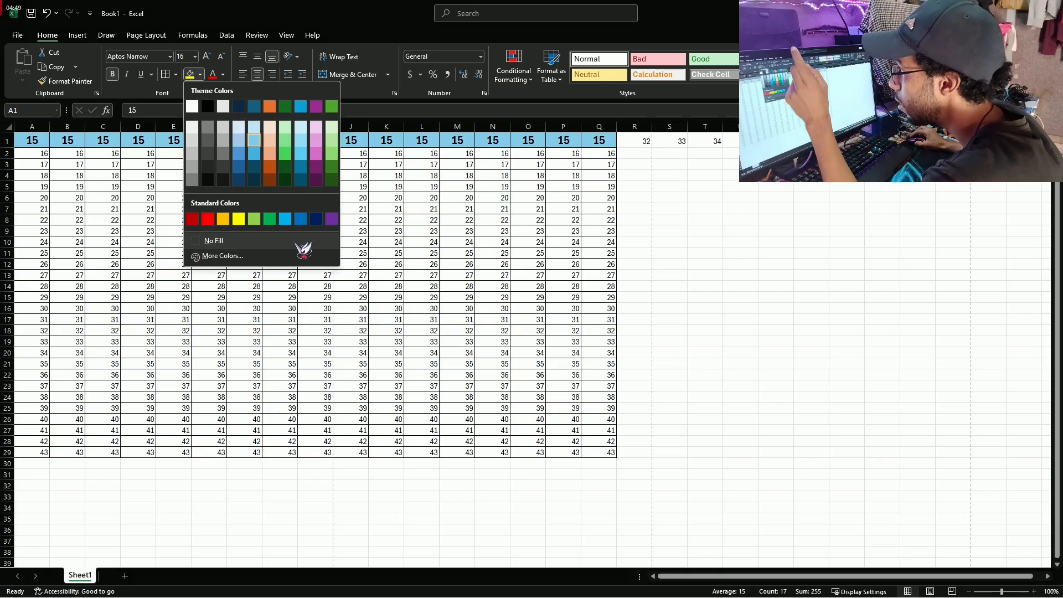
pyautogui.click(316, 140)
pyautogui.click(281, 168)
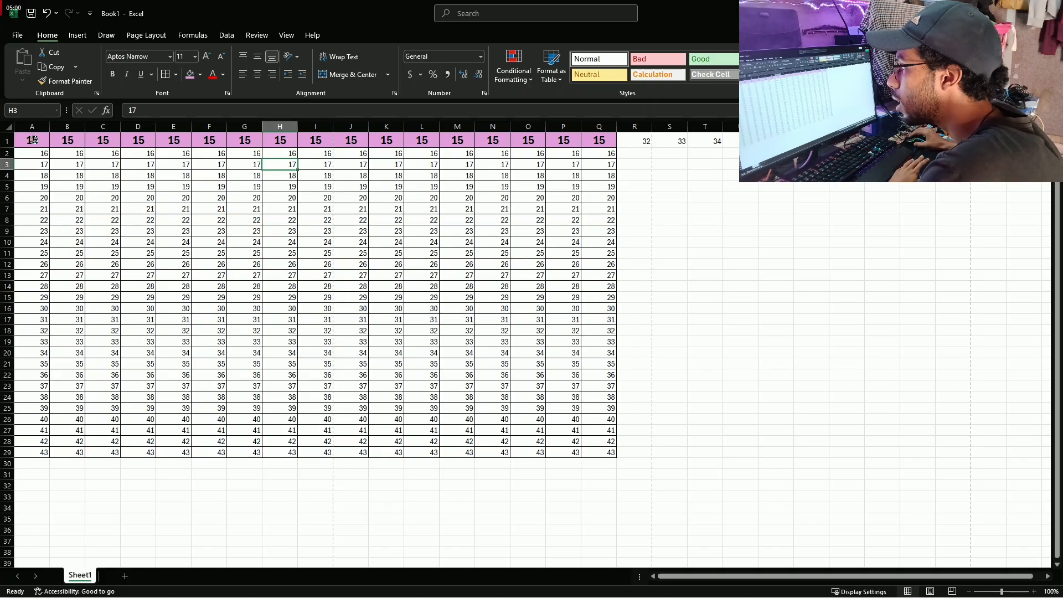
pyautogui.moveTo(33, 139); pyautogui.dragTo(599, 139)
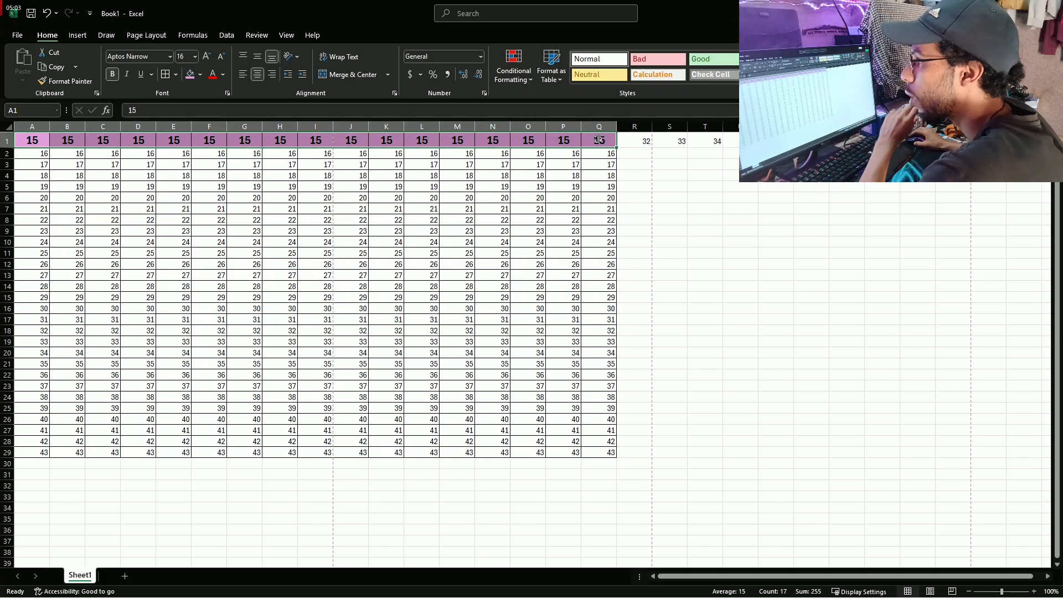
pyautogui.click(33, 141)
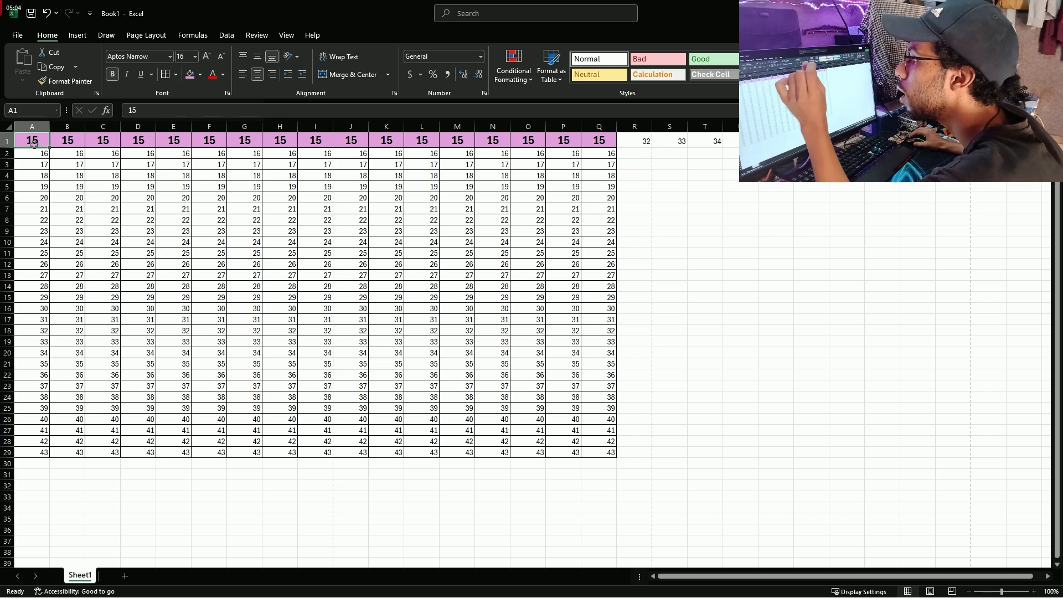
pyautogui.moveTo(33, 143); pyautogui.dragTo(148, 145)
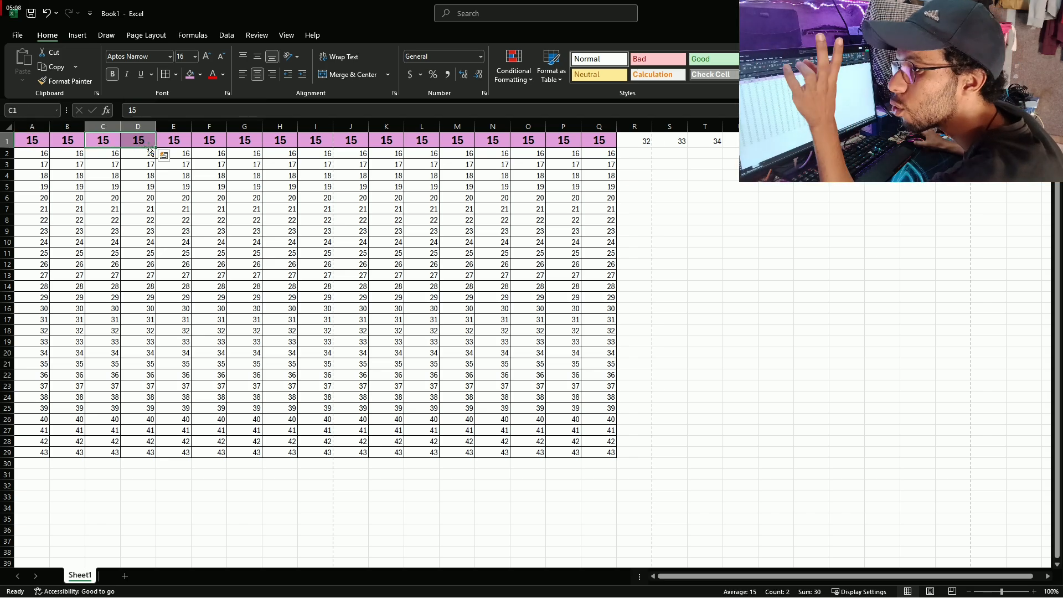
pyautogui.click(42, 137)
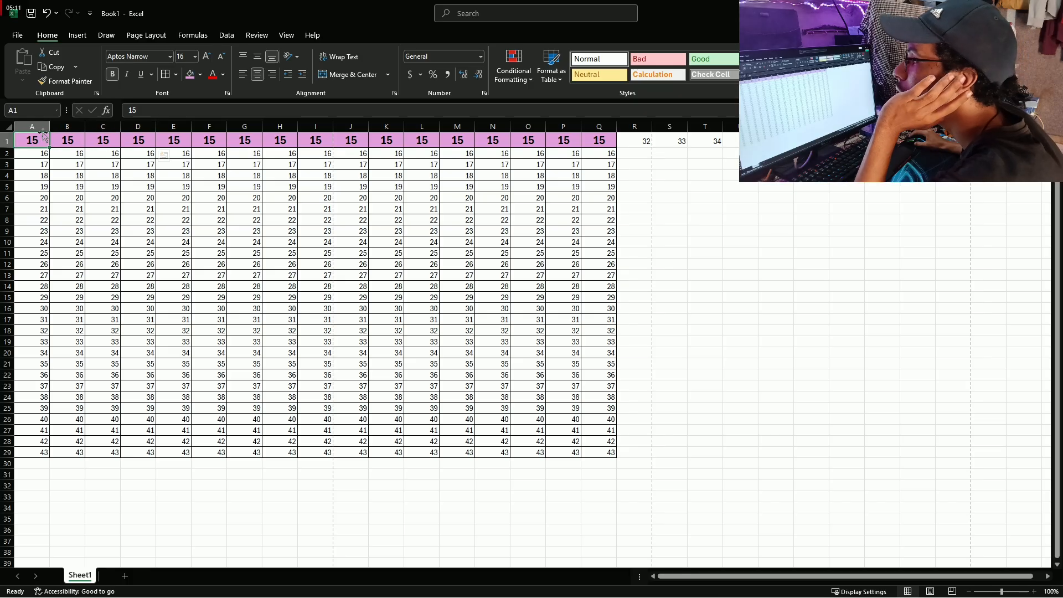
pyautogui.click(54, 141)
pyautogui.click(48, 162)
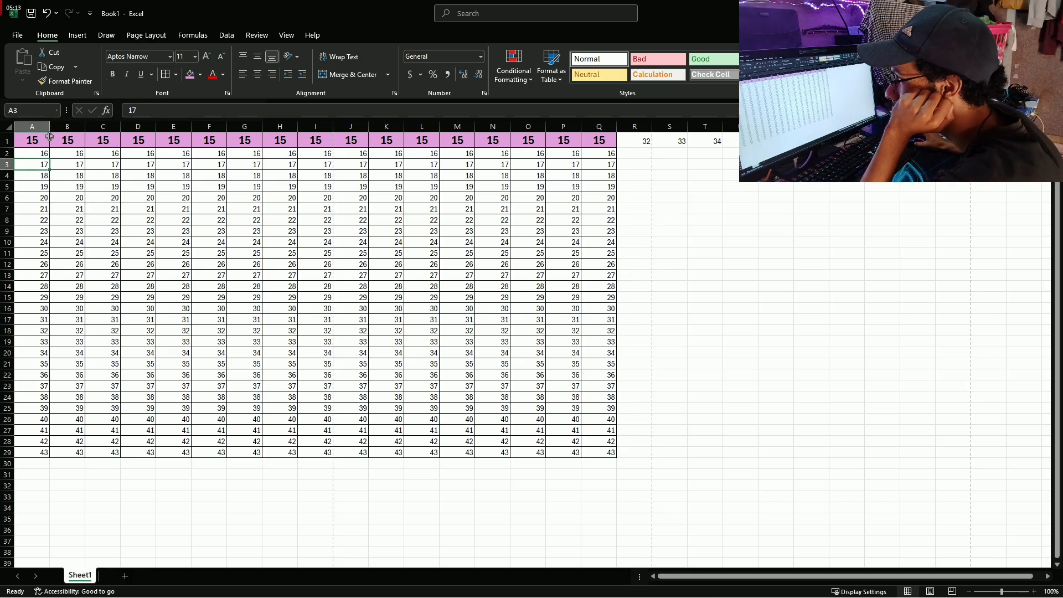
# Merge and center cells A1:B1, keeping only the upper-left value
pyautogui.moveTo(34, 145); pyautogui.dragTo(67, 141)
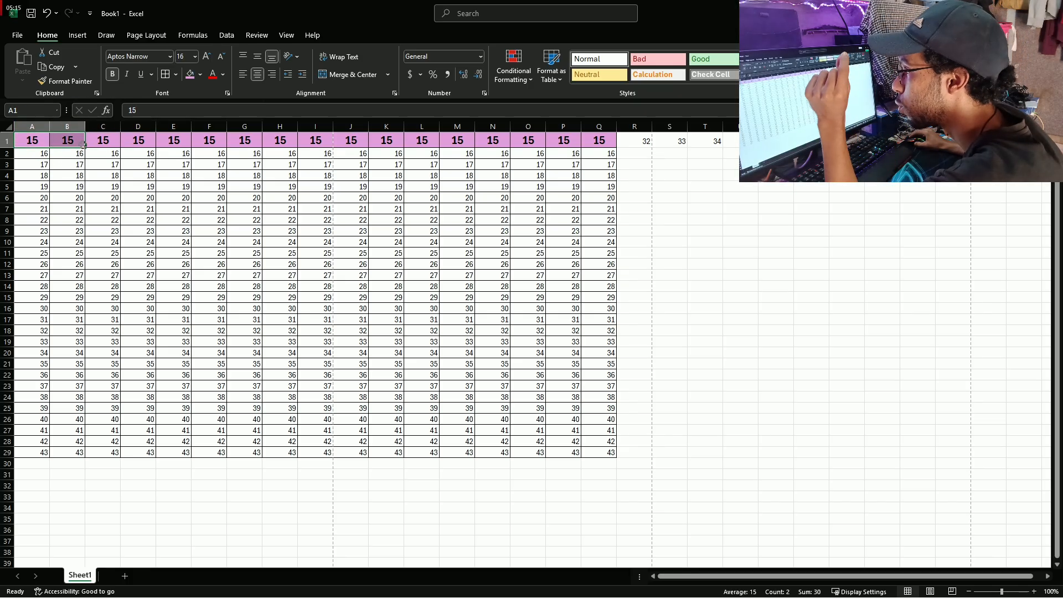
pyautogui.click(351, 76)
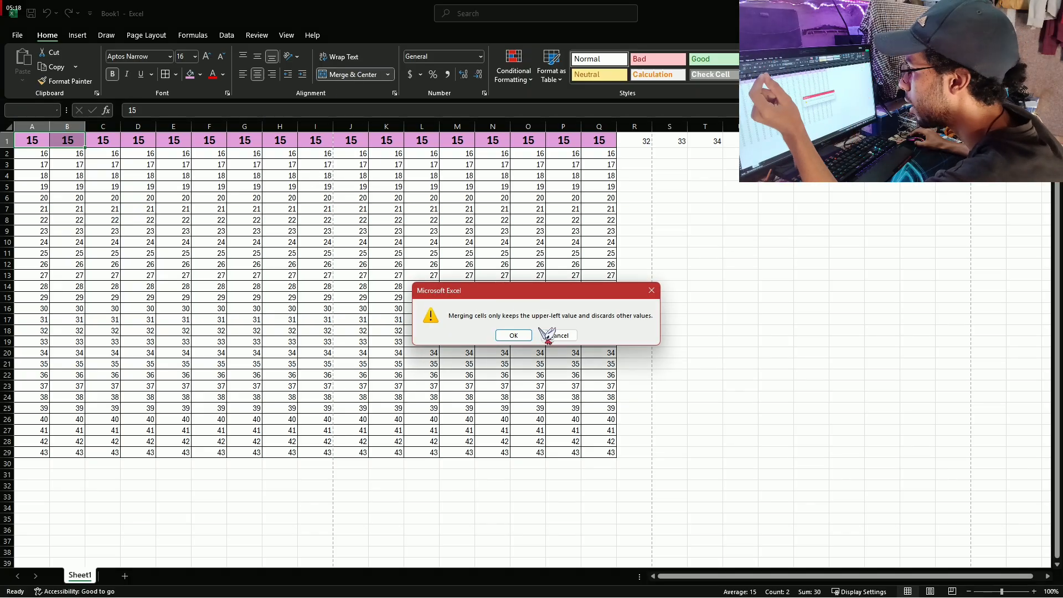
pyautogui.click(523, 335)
pyautogui.click(181, 173)
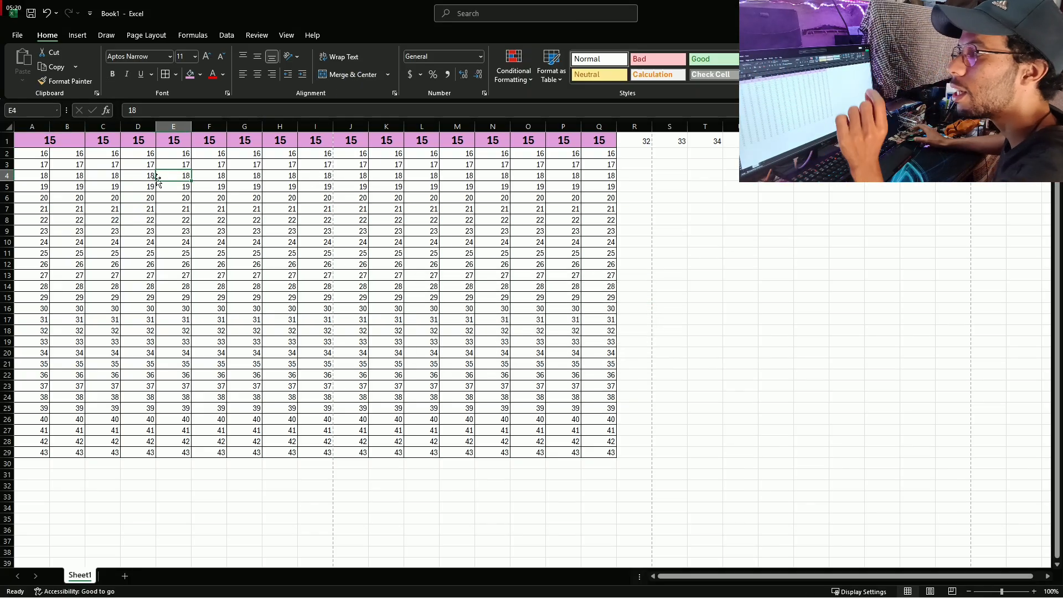
# Merge and center cells C1:D1 in the header row, accepting the loss of the second value
pyautogui.moveTo(99, 141); pyautogui.dragTo(139, 141)
pyautogui.click(344, 77)
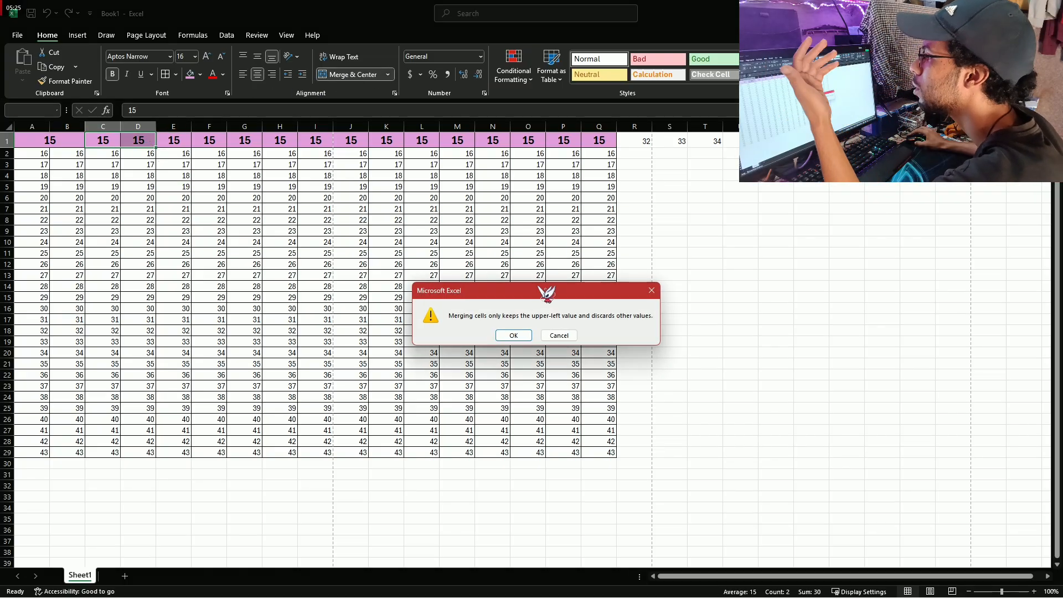
pyautogui.click(513, 334)
# Try to fill the merged A1:B1 cell across the rest of the header row
pyautogui.click(67, 141)
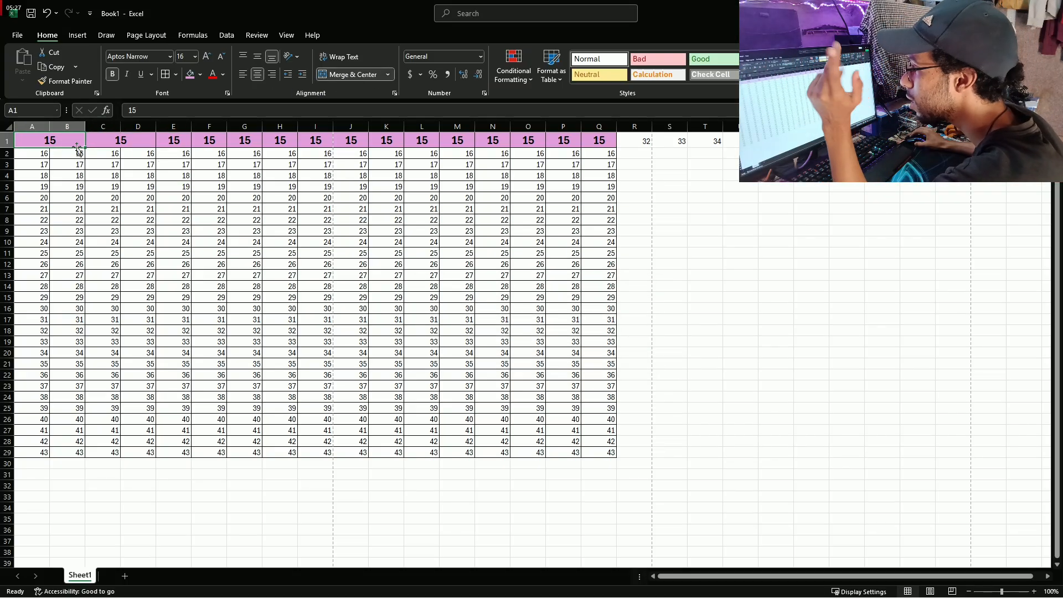
pyautogui.moveTo(85, 147); pyautogui.dragTo(613, 148)
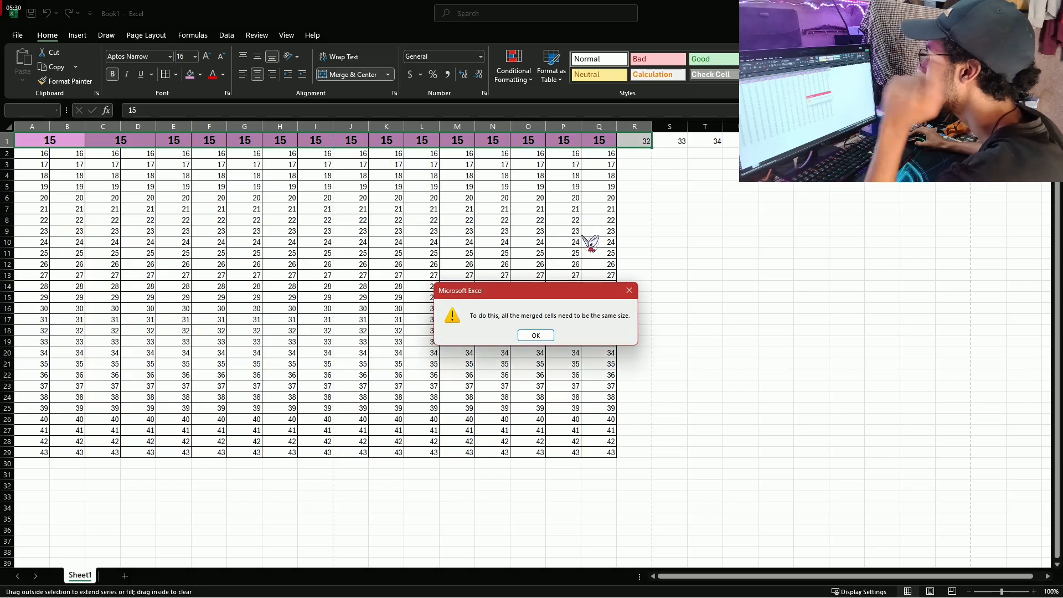
pyautogui.click(537, 334)
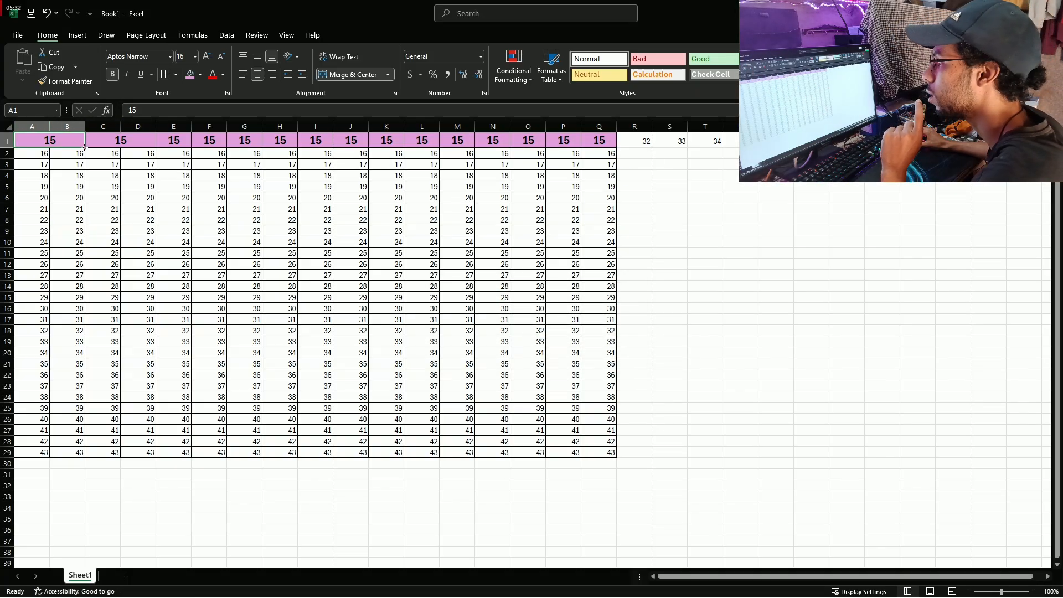
pyautogui.moveTo(85, 146); pyautogui.dragTo(583, 172)
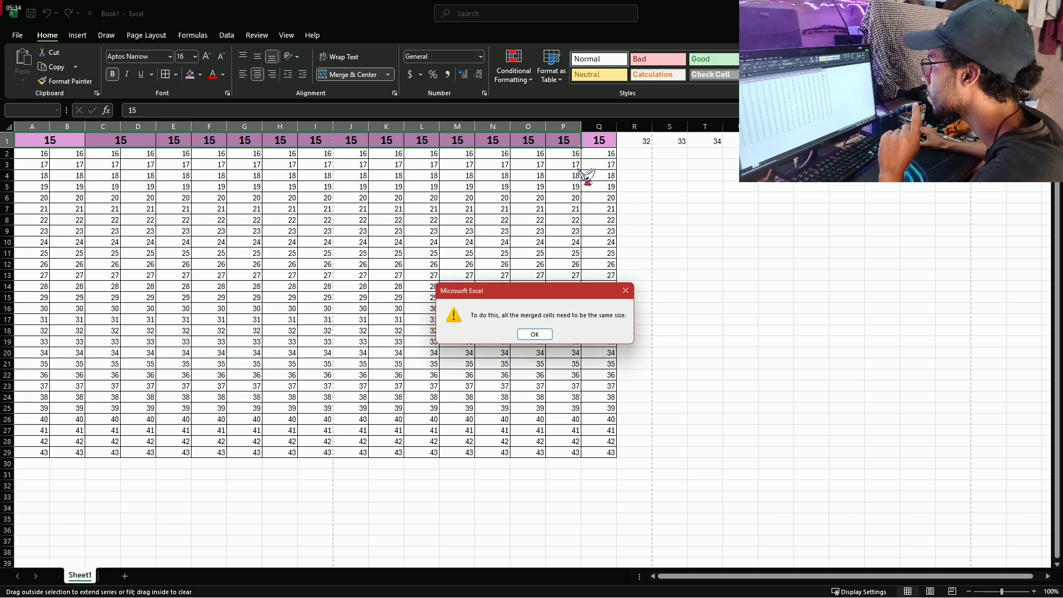
pyautogui.click(538, 335)
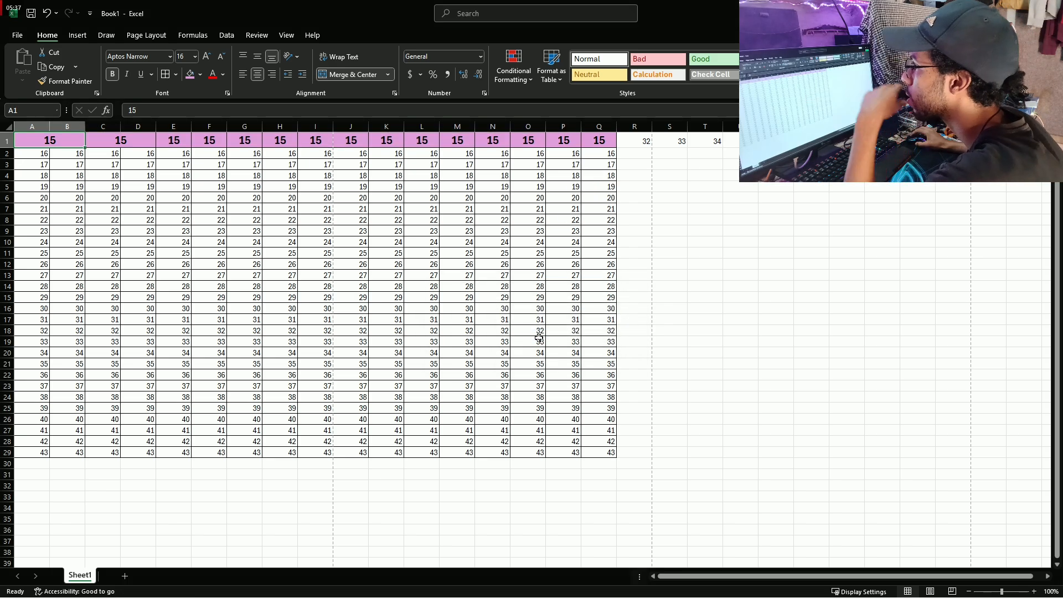
# Fill the merged C1:D1 cell across row 1 to column P and change the fill option to copy the cells
pyautogui.click(139, 127)
pyautogui.click(142, 140)
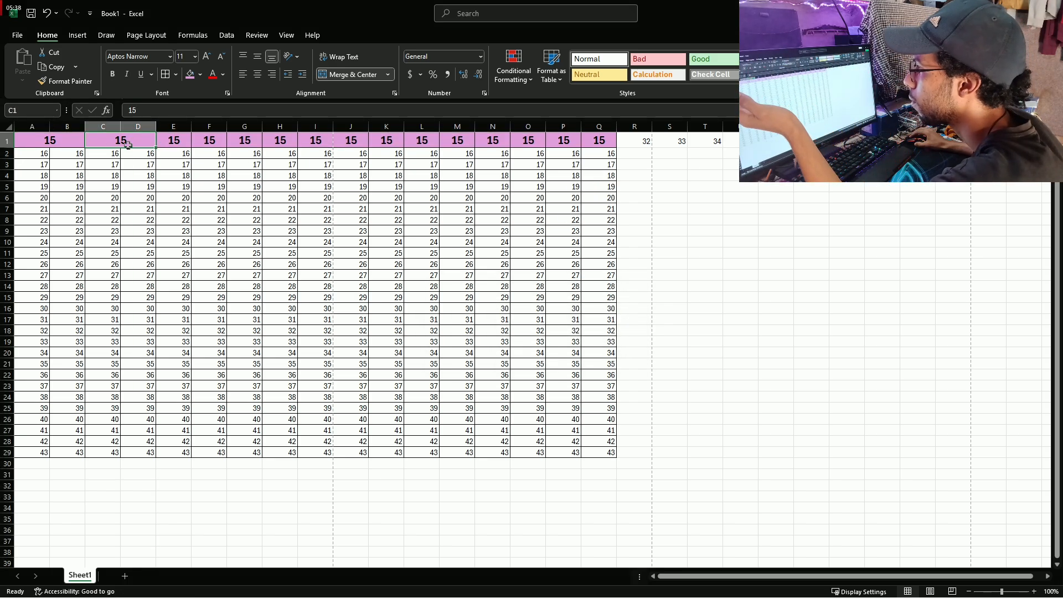
pyautogui.moveTo(157, 148); pyautogui.dragTo(542, 150)
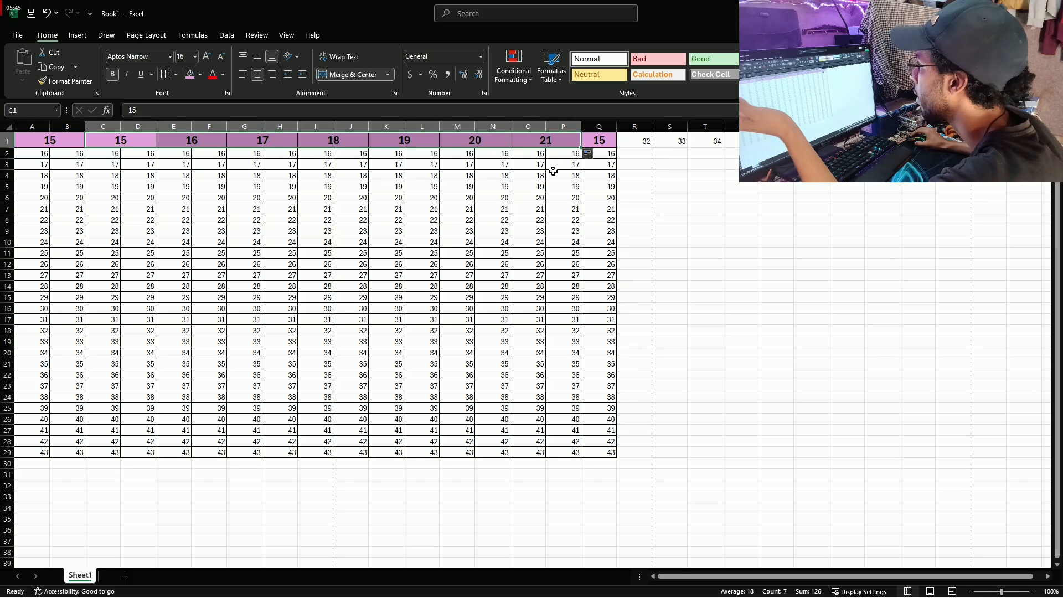
pyautogui.click(628, 139)
pyautogui.press('Left')
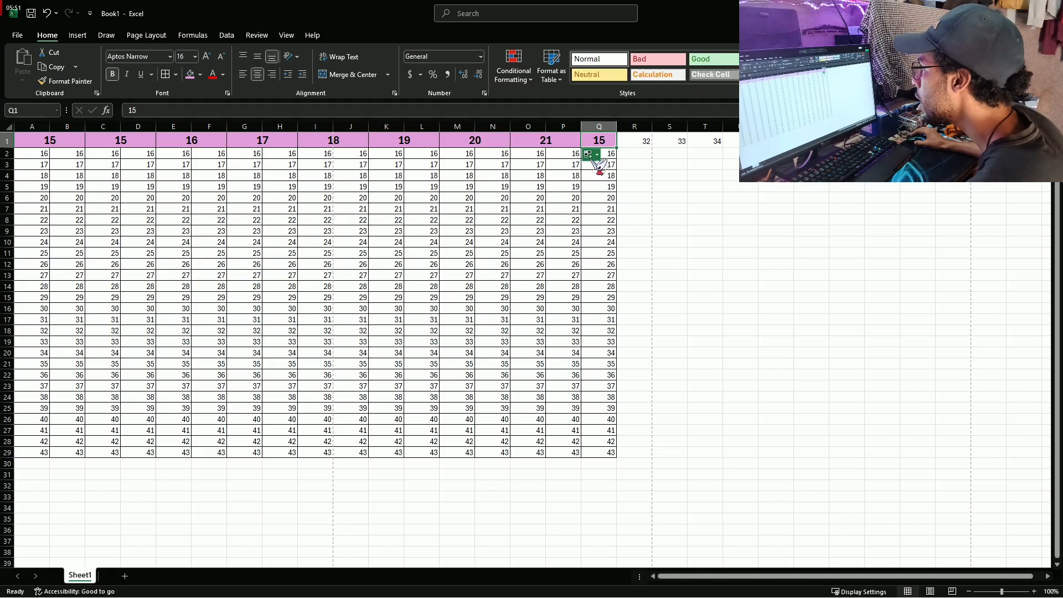
pyautogui.click(587, 154)
pyautogui.click(596, 167)
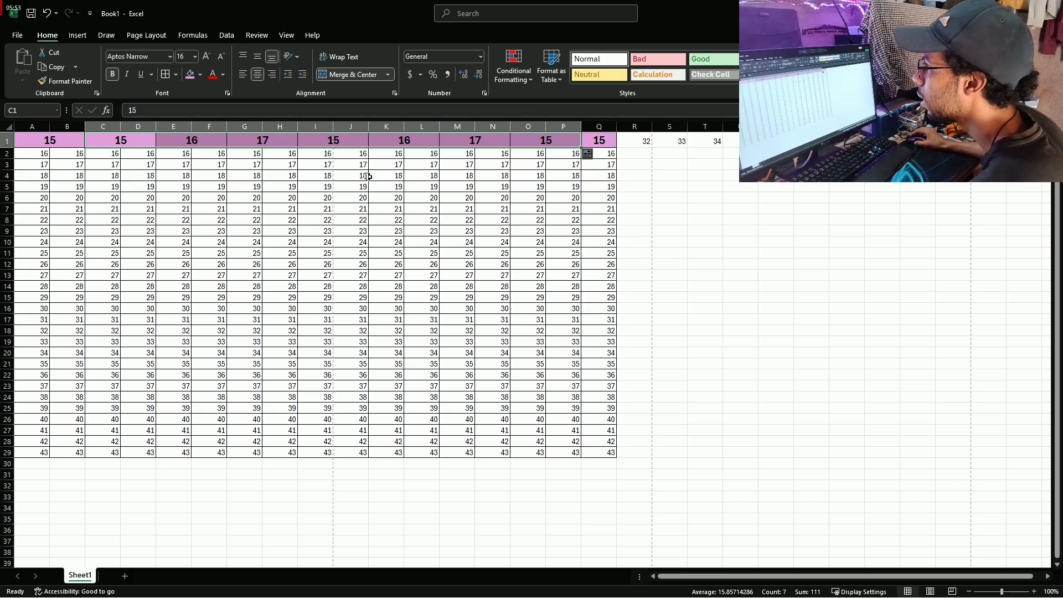
# Fill the merged A1:B1 cell across row 1 to column P as copies, so every merged header holds 15
pyautogui.click(72, 151)
pyautogui.click(82, 143)
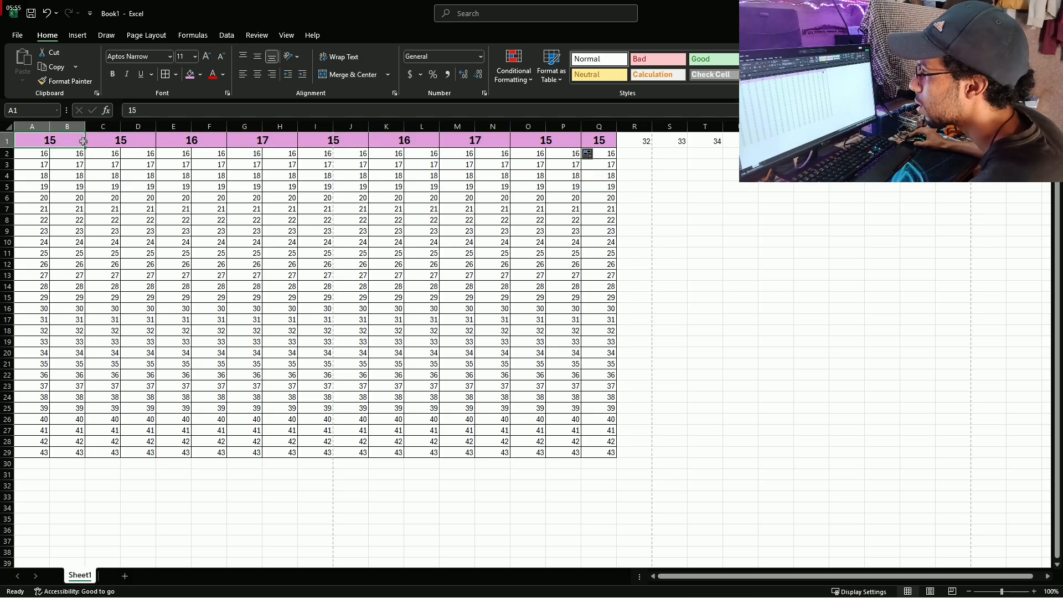
pyautogui.moveTo(87, 149); pyautogui.dragTo(596, 150)
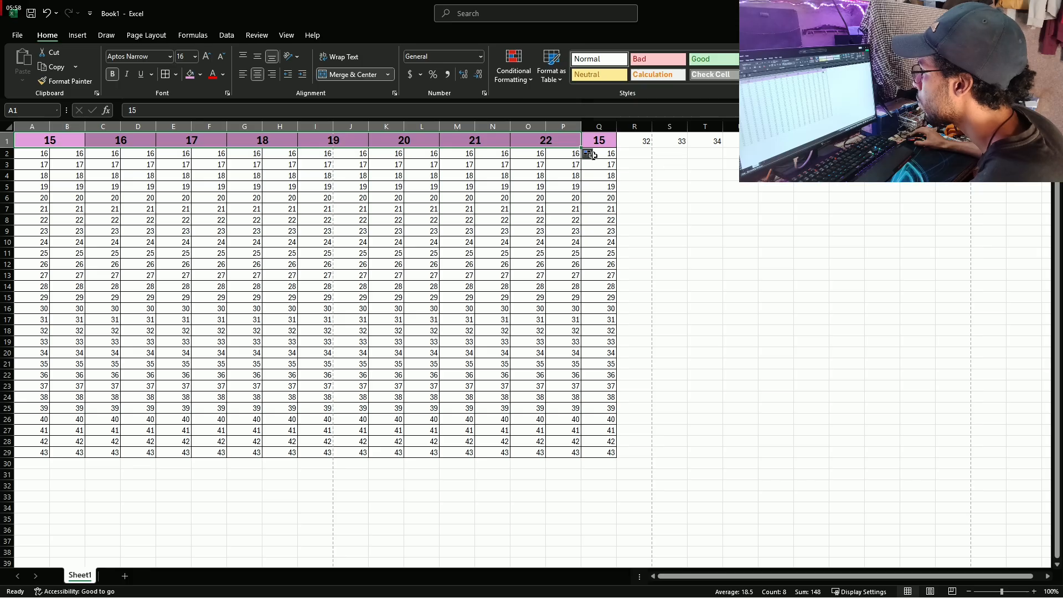
pyautogui.click(592, 155)
pyautogui.click(612, 167)
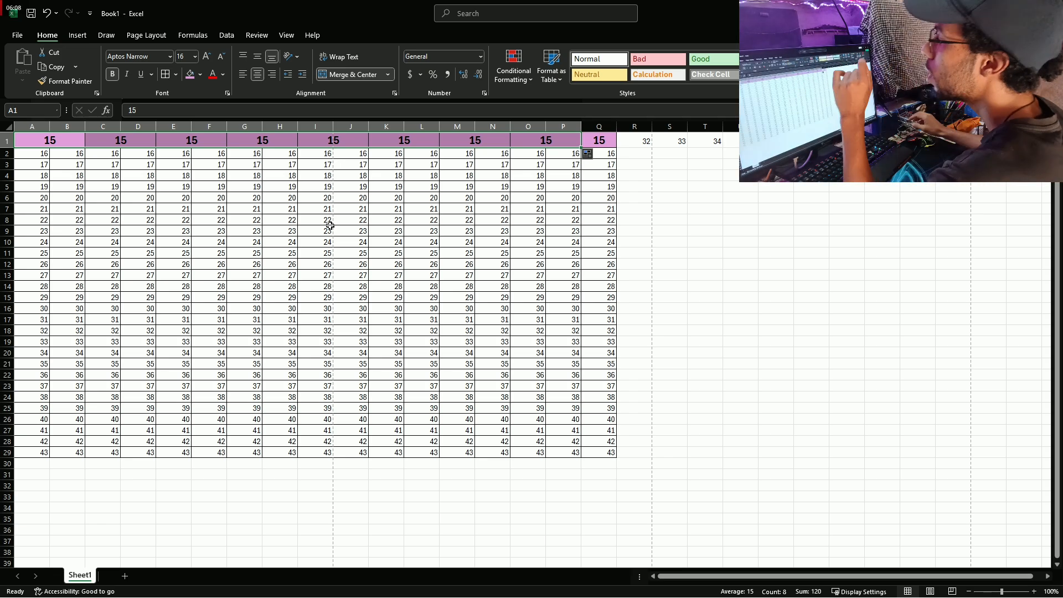
pyautogui.moveTo(45, 139); pyautogui.dragTo(605, 459)
pyautogui.click(285, 509)
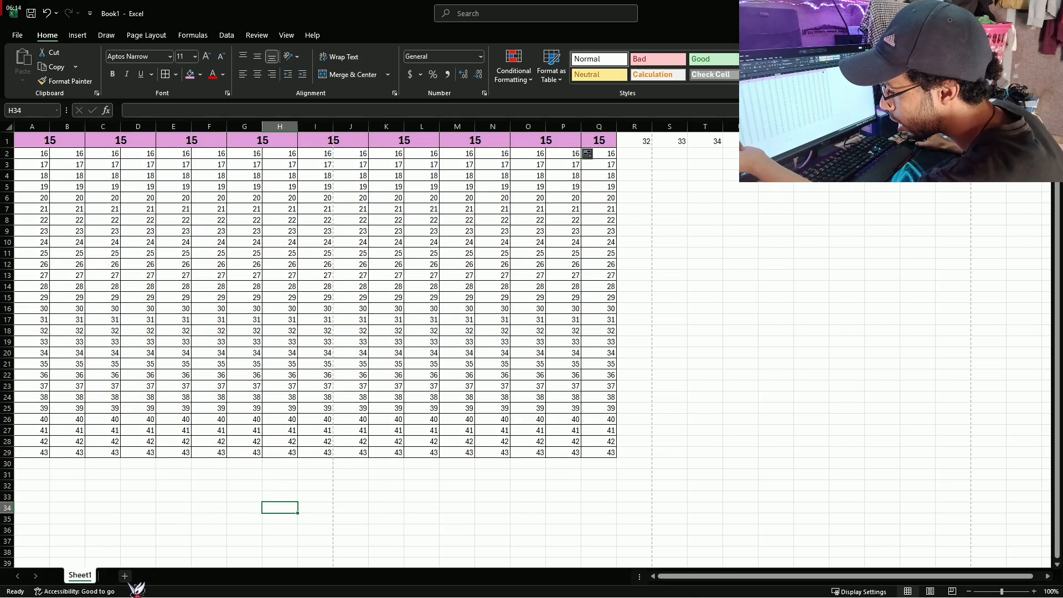
# Add a new worksheet and enter the headings "Number" in A1 and "number 2" in B1
pyautogui.click(124, 576)
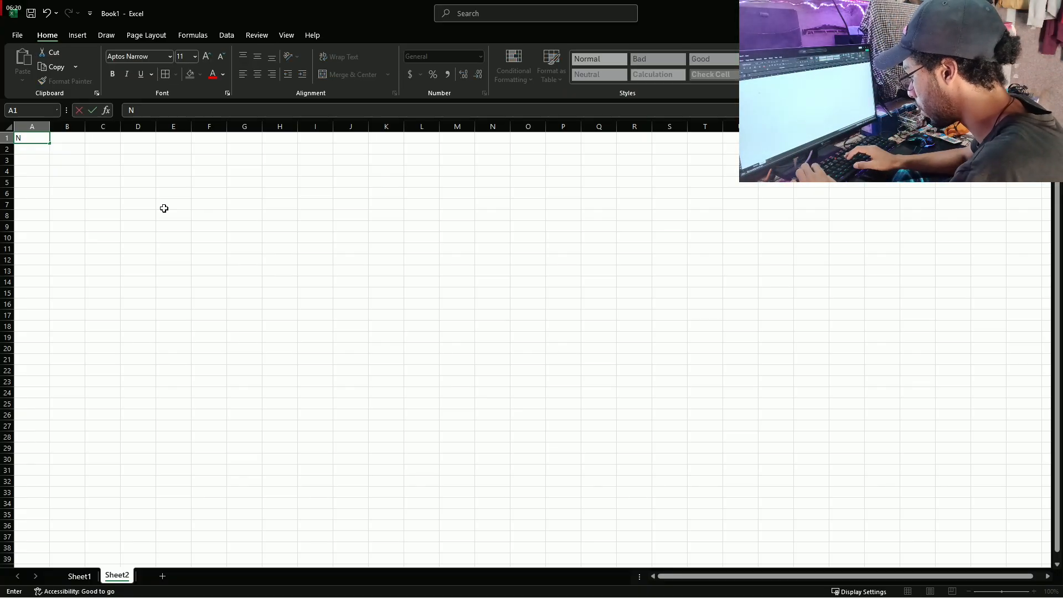
pyautogui.write('ber')
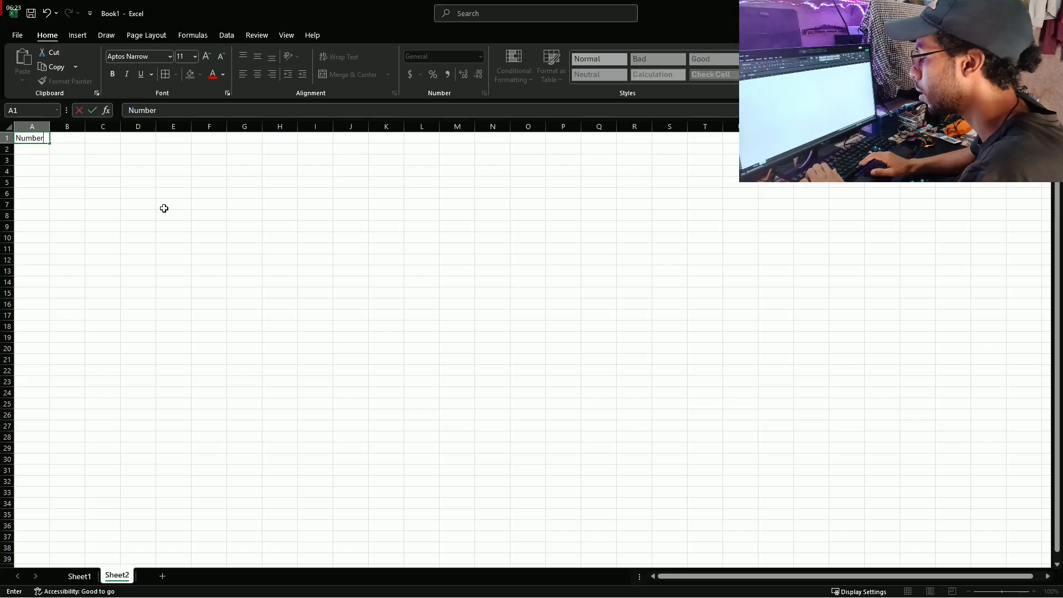
pyautogui.press('Tab')
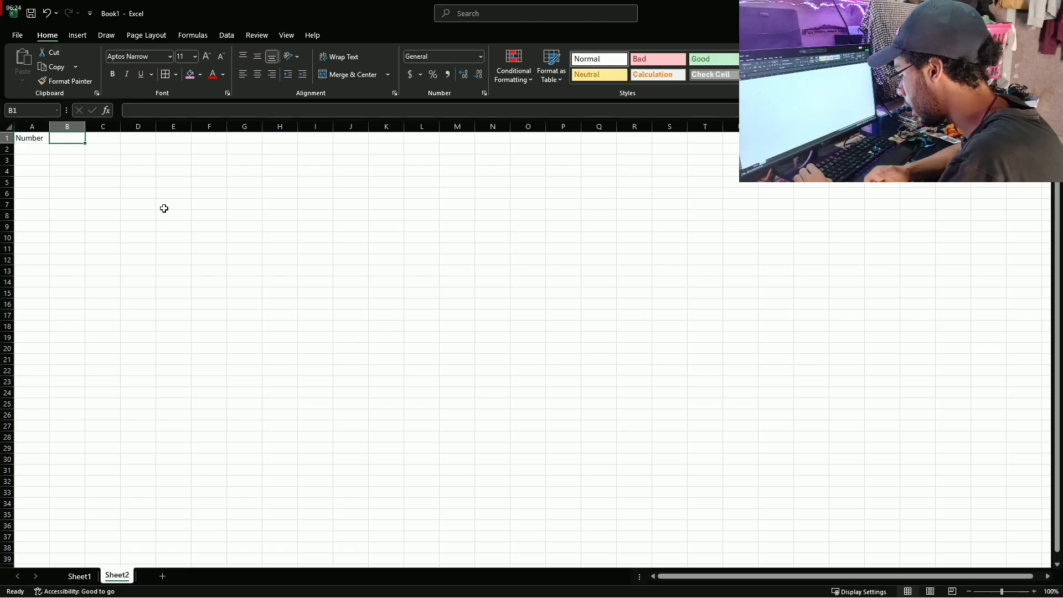
pyautogui.write('num')
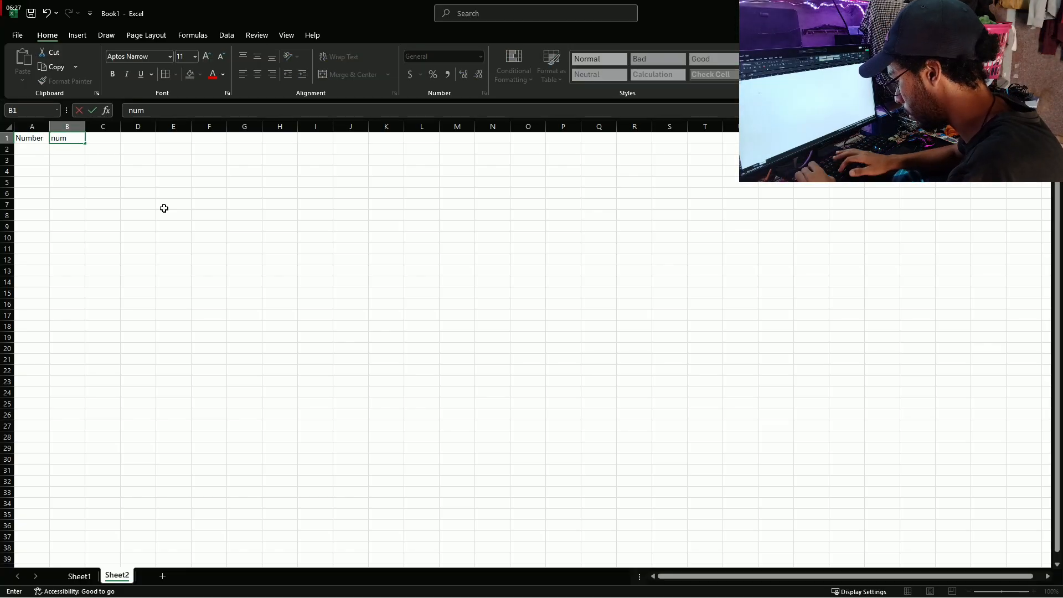
pyautogui.write('ber 2')
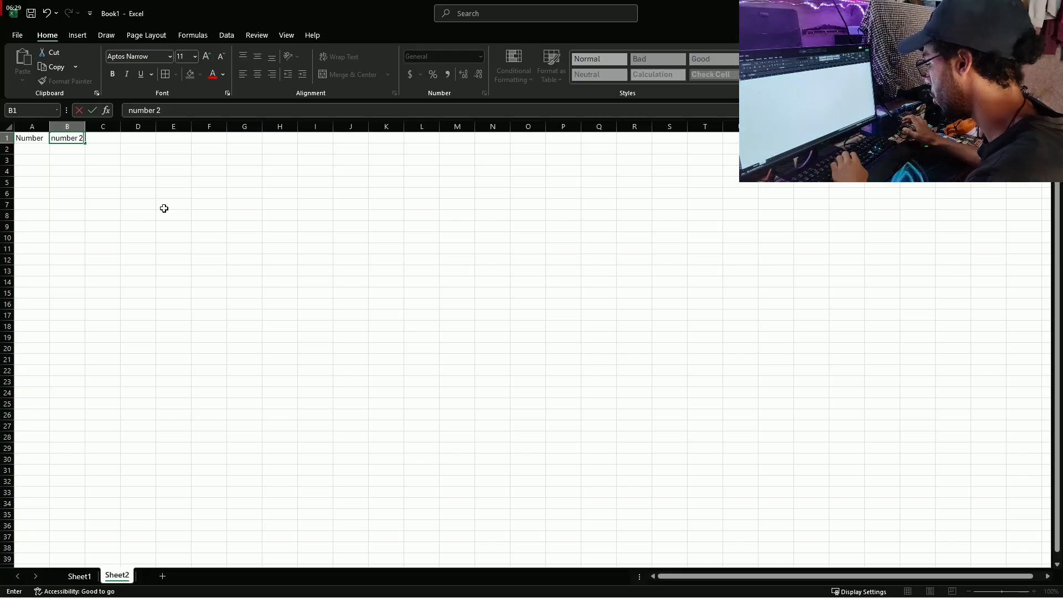
pyautogui.press('Return')
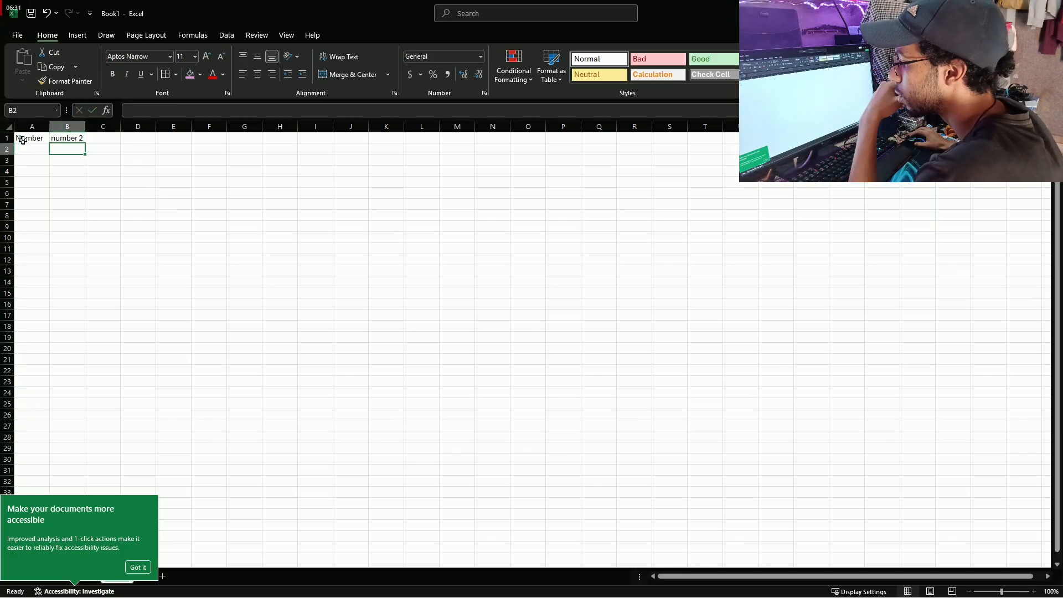
# Extend the two headings in A1:B1 across row 1 to F1 with AutoFill
pyautogui.click(47, 140)
pyautogui.moveTo(51, 141); pyautogui.dragTo(222, 149)
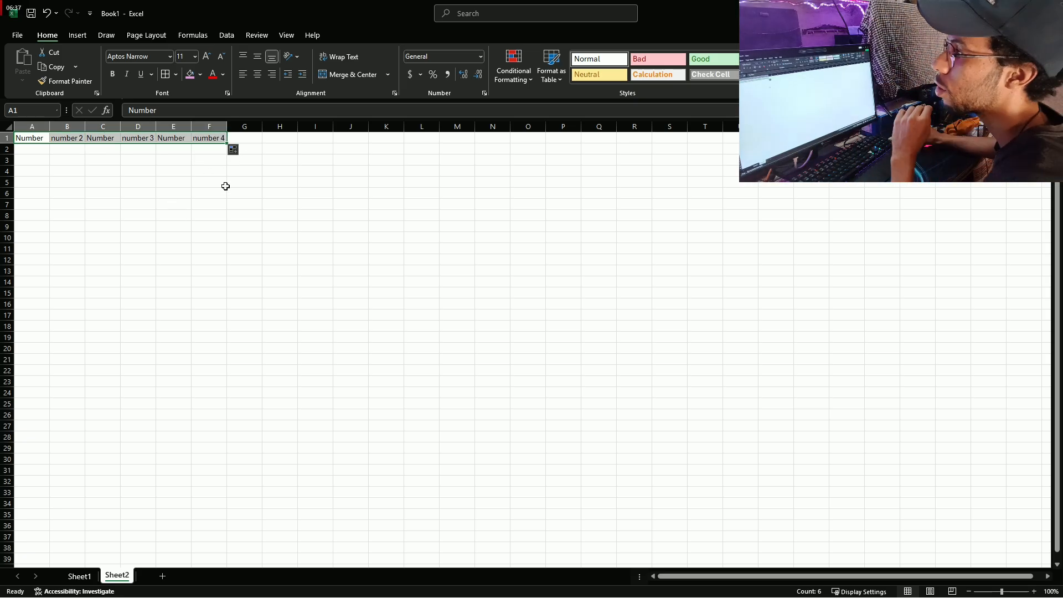
# Undo the two-heading fill and extend only the "number 2" heading from B1 to F1 as a numbered series
pyautogui.hotkey('ctrl', 'z')
pyautogui.click(64, 132)
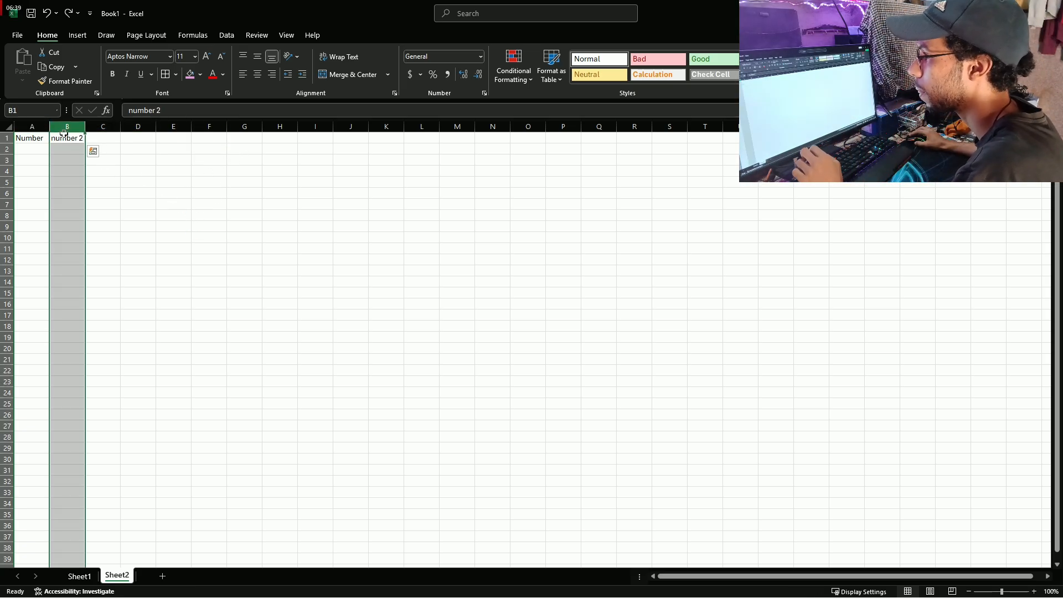
pyautogui.click(69, 140)
pyautogui.moveTo(87, 142); pyautogui.dragTo(210, 145)
pyautogui.click(92, 235)
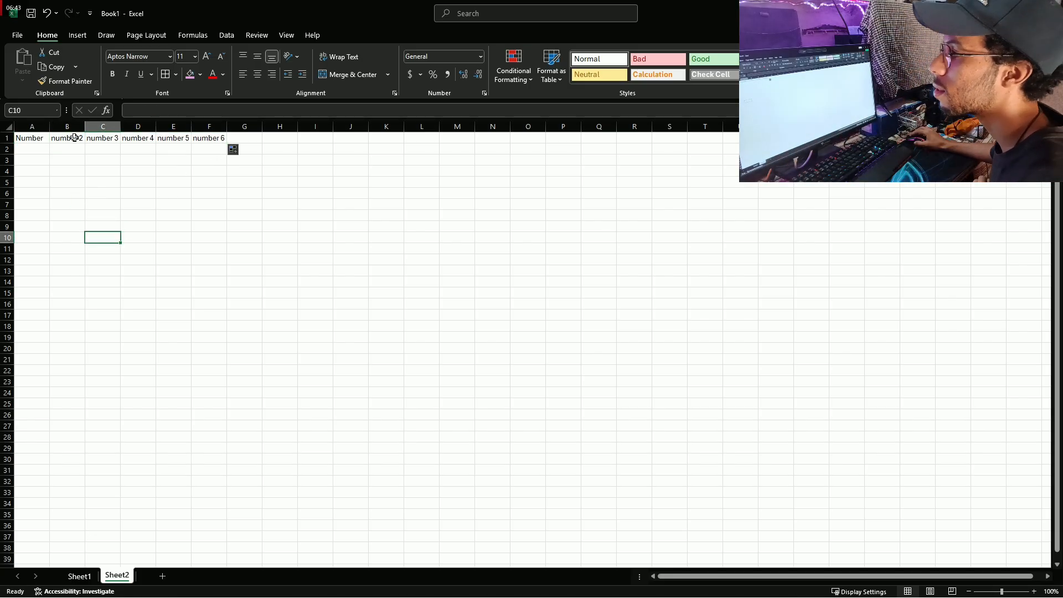
# Try widening column A manually, and AutoFit its width to the contents
pyautogui.click(32, 127)
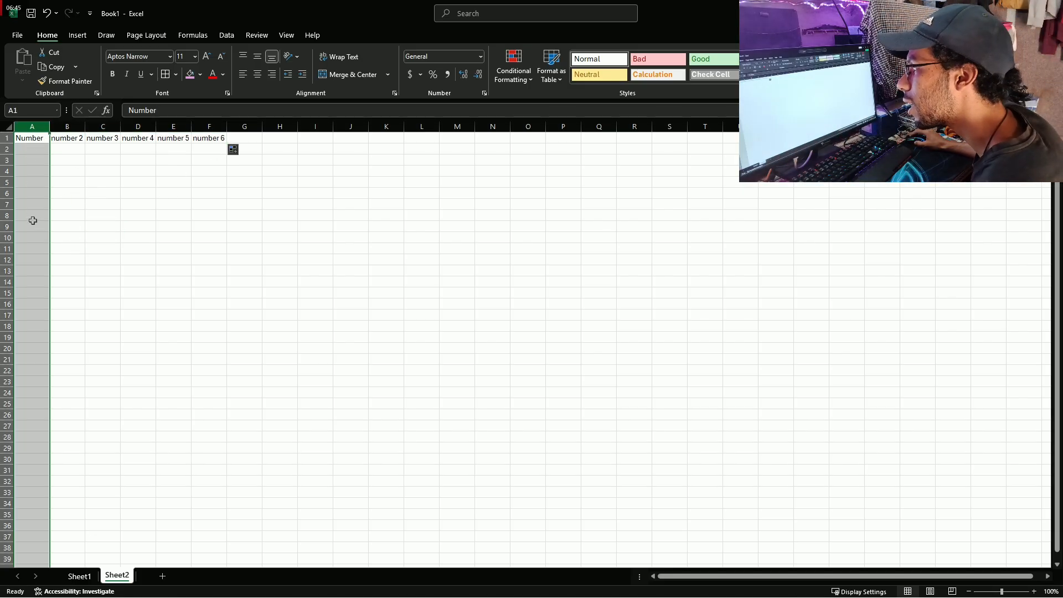
pyautogui.click(65, 191)
pyautogui.moveTo(47, 127)
pyautogui.mouseDown()
pyautogui.moveTo(166, 128)
pyautogui.moveTo(79, 154)
pyautogui.moveTo(78, 128)
pyautogui.moveTo(61, 129)
pyautogui.mouseUp()
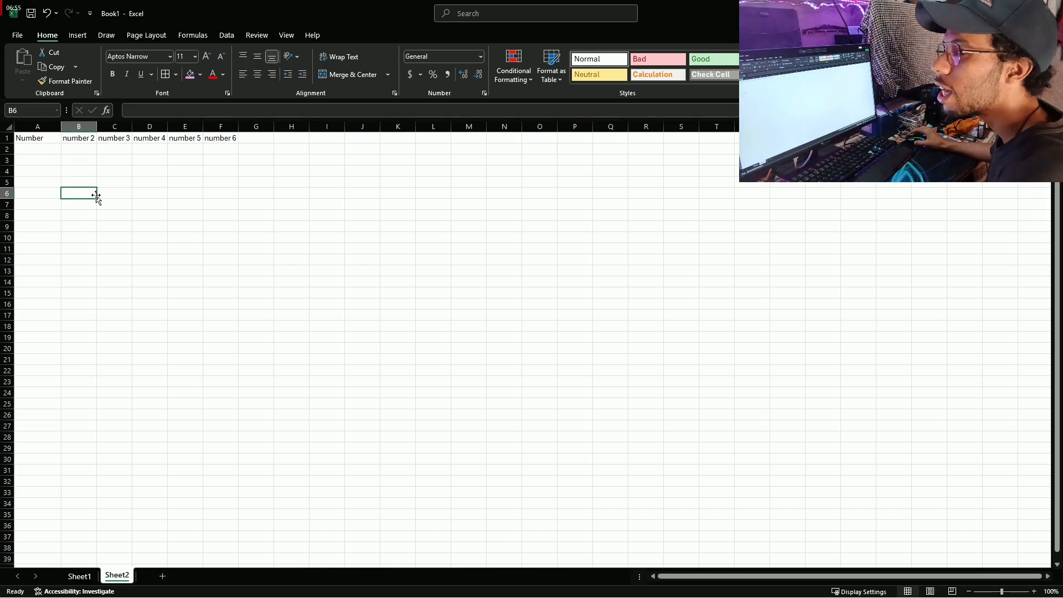
pyautogui.doubleClick(57, 128)
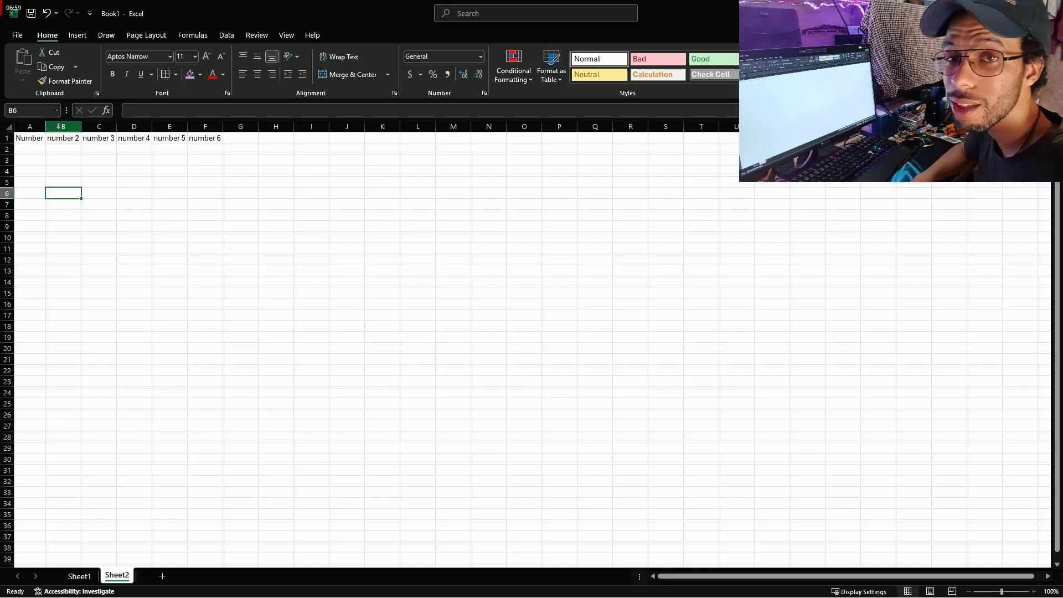
# Enter the values 21, 21, 6, 189 and 21 in cells A2 to A6
pyautogui.click(31, 148)
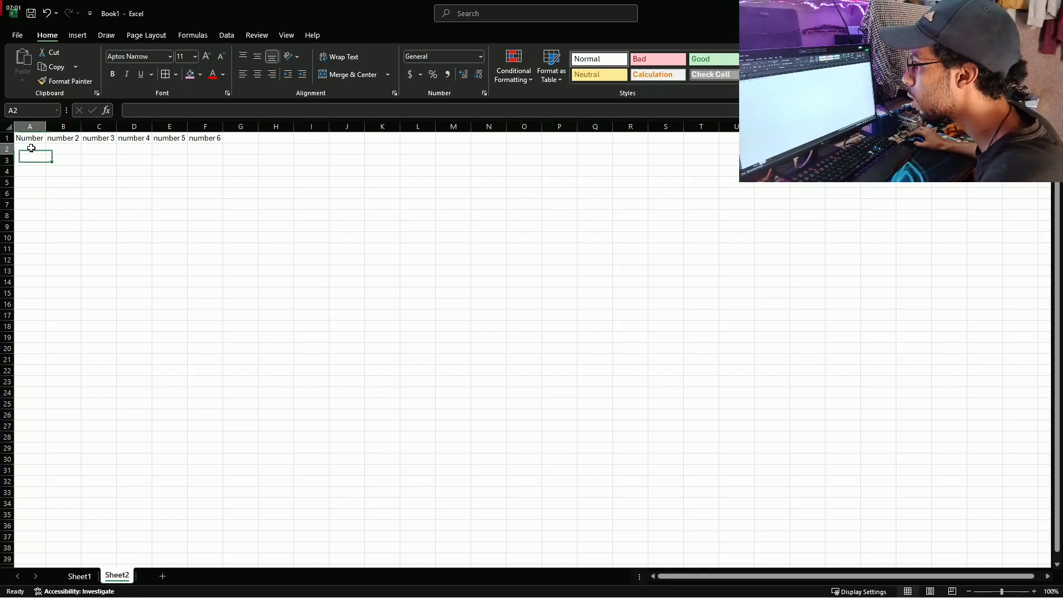
pyautogui.write('2')
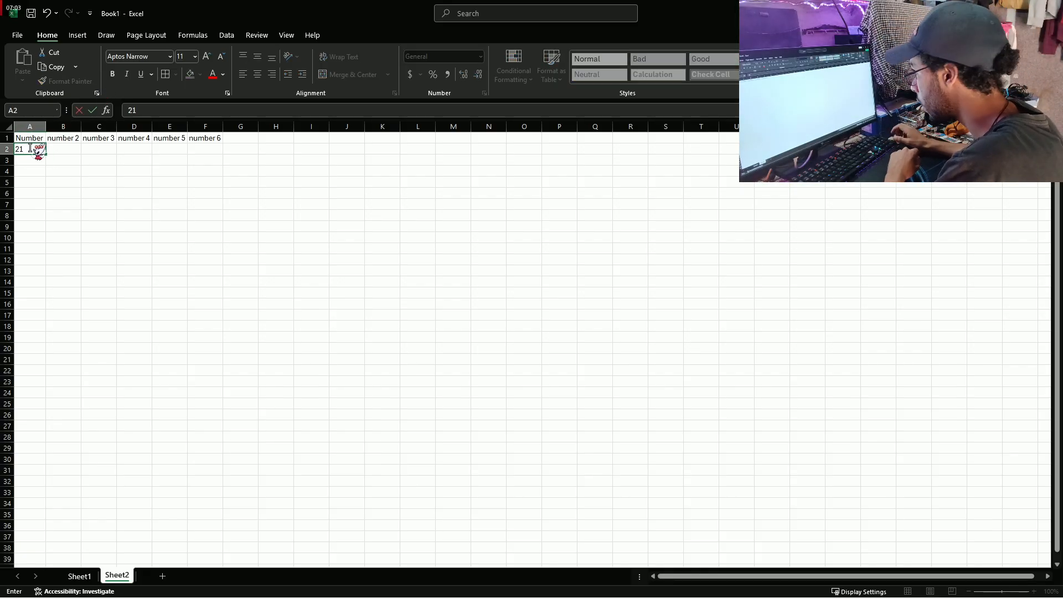
pyautogui.write('1')
pyautogui.press('Return')
pyautogui.write('21')
pyautogui.press('Return')
pyautogui.write('6')
pyautogui.press('Return')
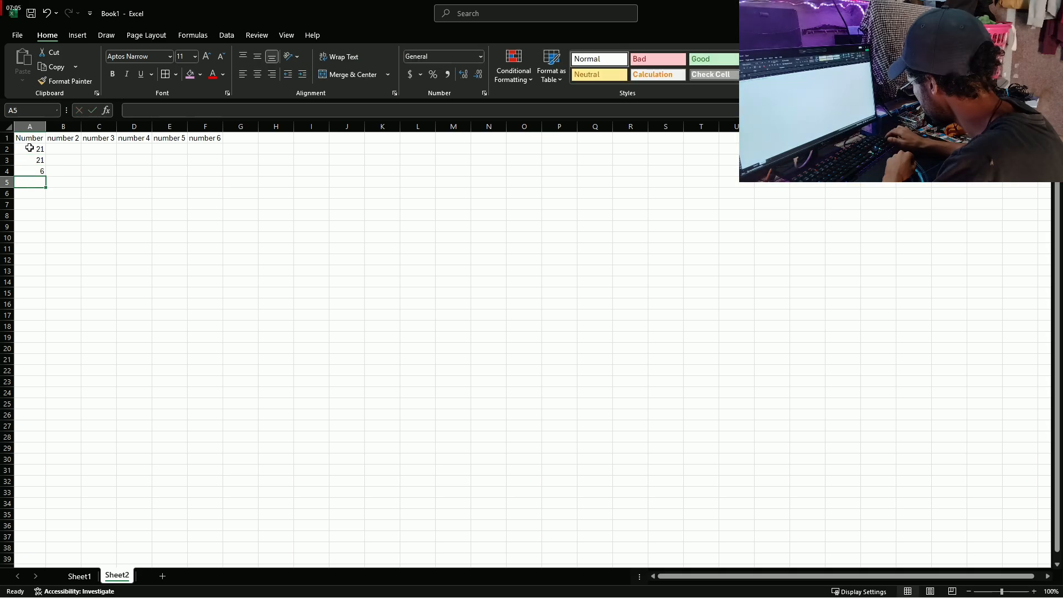
pyautogui.write('189')
pyautogui.press('Return')
pyautogui.write('21')
pyautogui.press('Return')
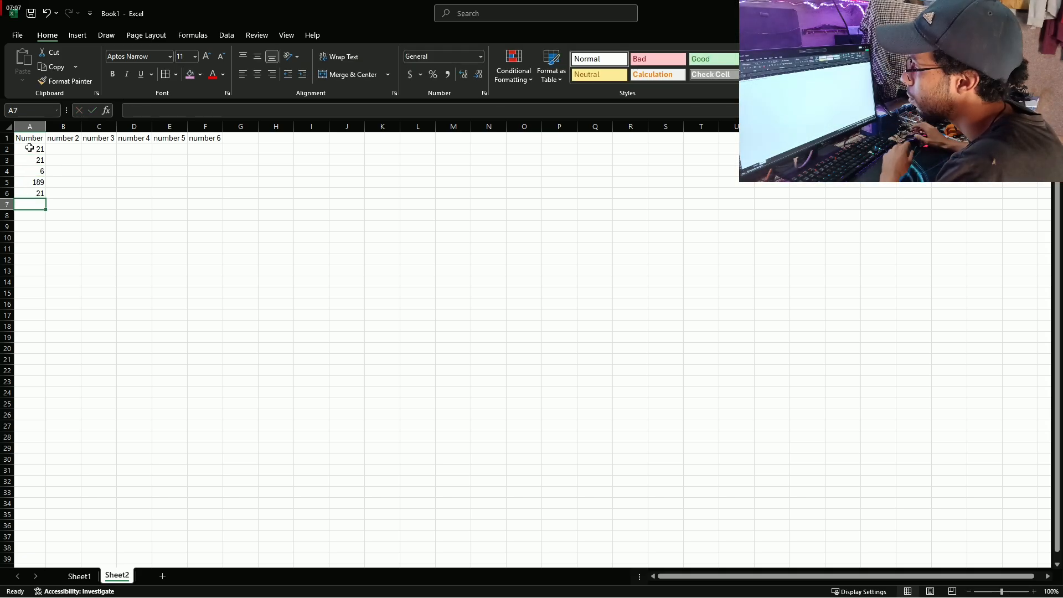
# Enter the values 564, 564, 31, 654856 and 5641 in cells B2 to B6
pyautogui.click(60, 148)
pyautogui.write('564')
pyautogui.press('Return')
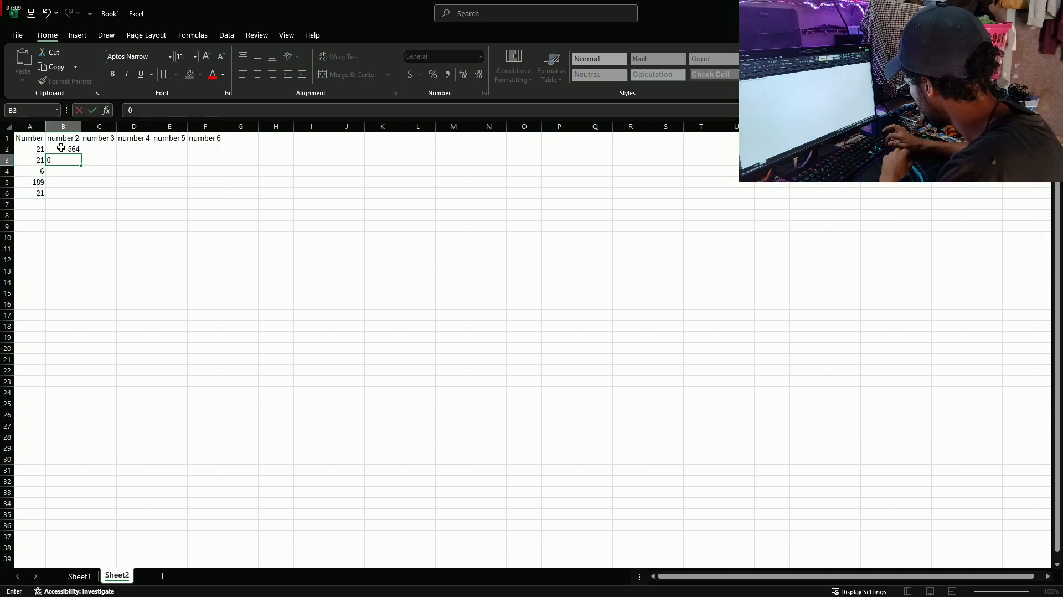
pyautogui.write('564')
pyautogui.press('Return')
pyautogui.write('31')
pyautogui.press('Return')
pyautogui.write('654856')
pyautogui.press('Return')
pyautogui.write('5641')
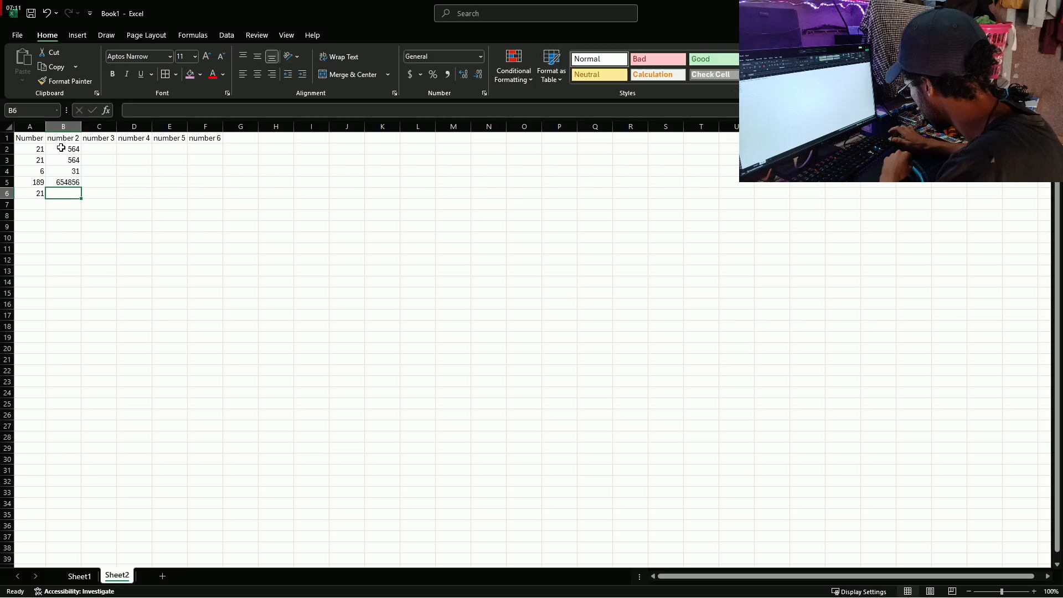
pyautogui.press('Return')
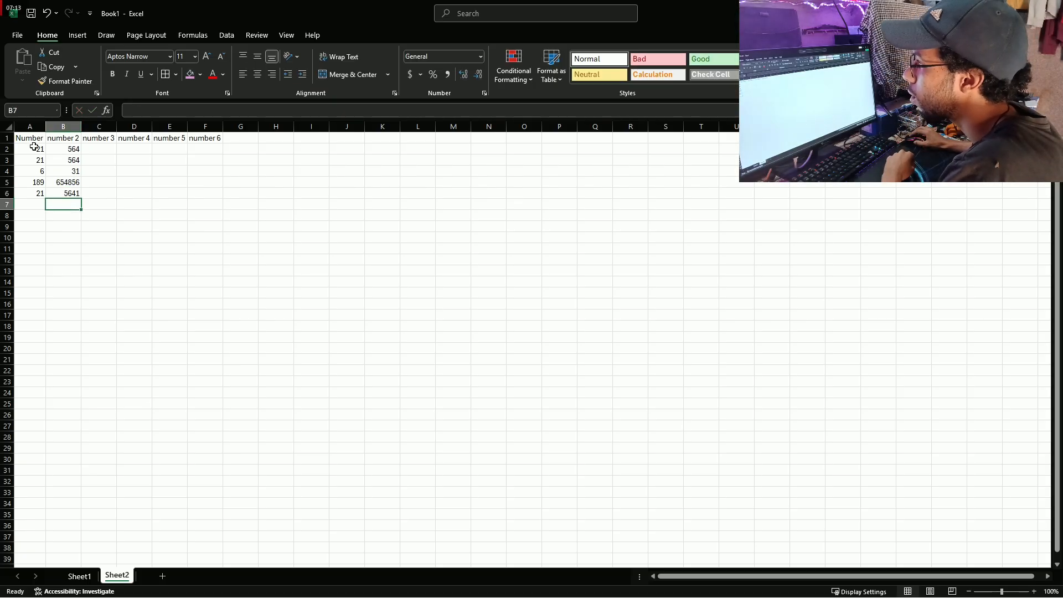
# Extend the numbers in A2:B6 across to column F with AutoFill, and shade cells A7:F7 with a pink fill
pyautogui.moveTo(33, 146); pyautogui.dragTo(224, 201)
pyautogui.click(227, 239)
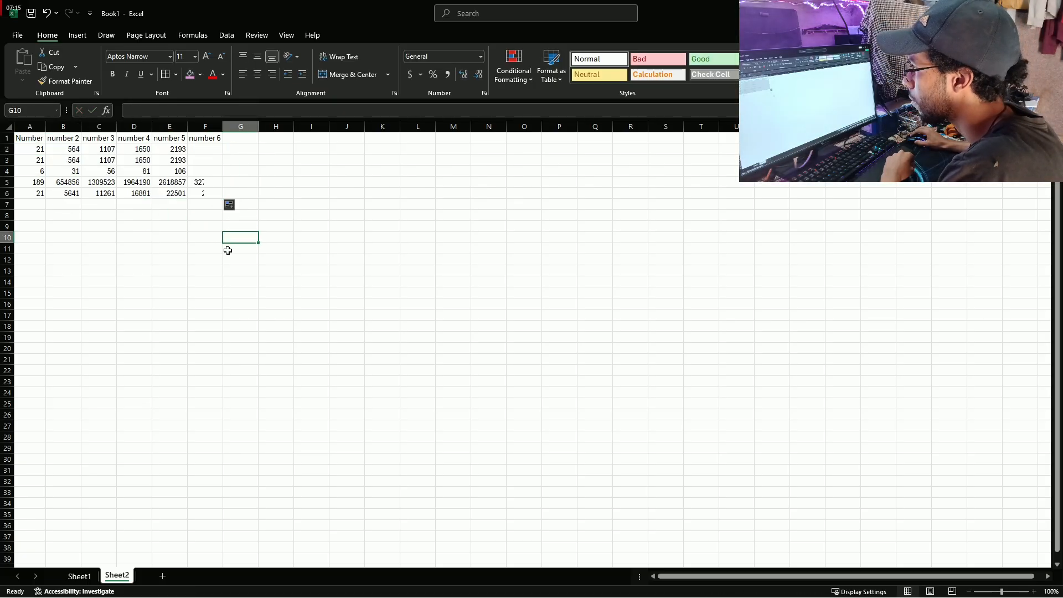
pyautogui.click(30, 205)
pyautogui.moveTo(210, 206); pyautogui.dragTo(25, 205)
pyautogui.click(195, 74)
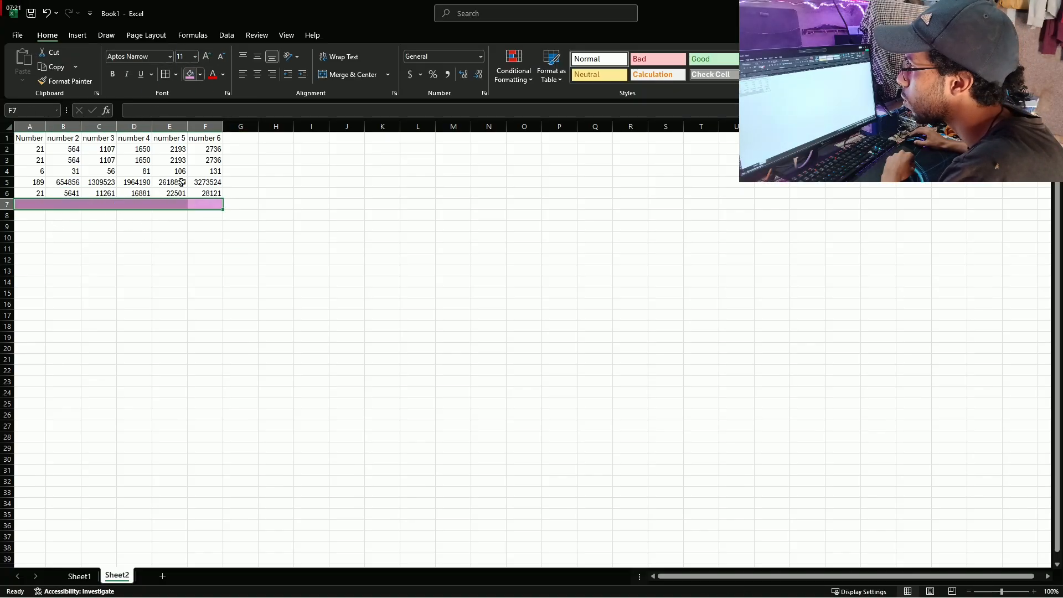
# Add up column A in cell A7 with the formula =A2+A3+A4+A5+A6
pyautogui.click(34, 206)
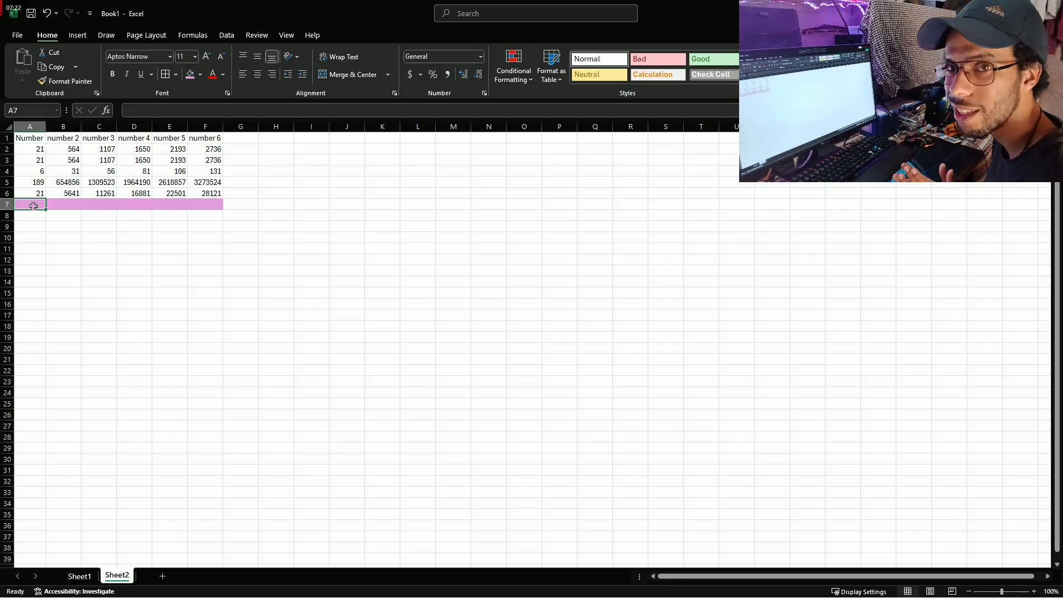
pyautogui.moveTo(35, 149); pyautogui.dragTo(35, 200)
pyautogui.click(25, 207)
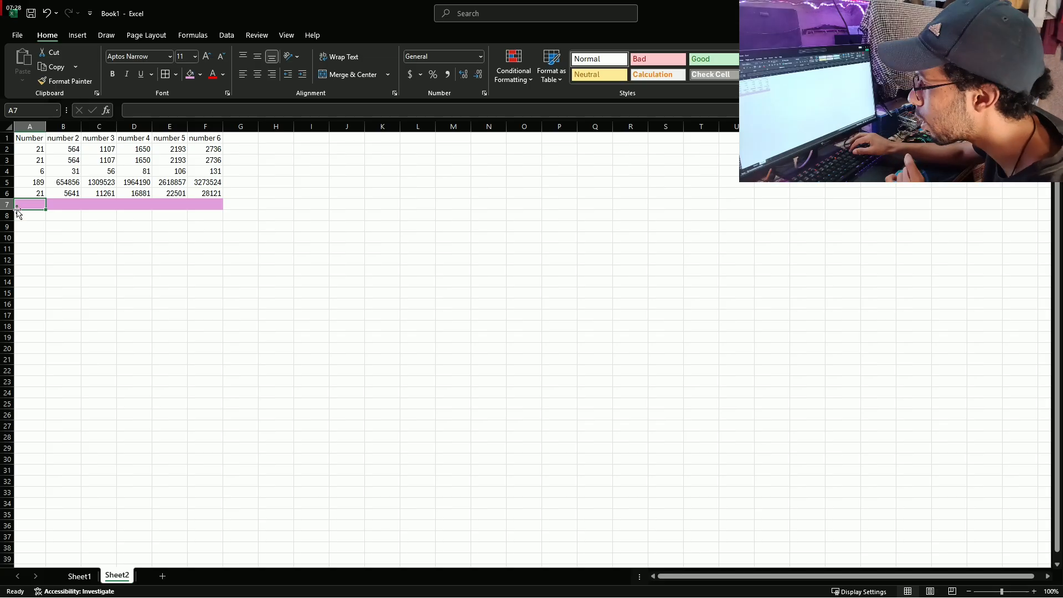
pyautogui.press('BackSpace')
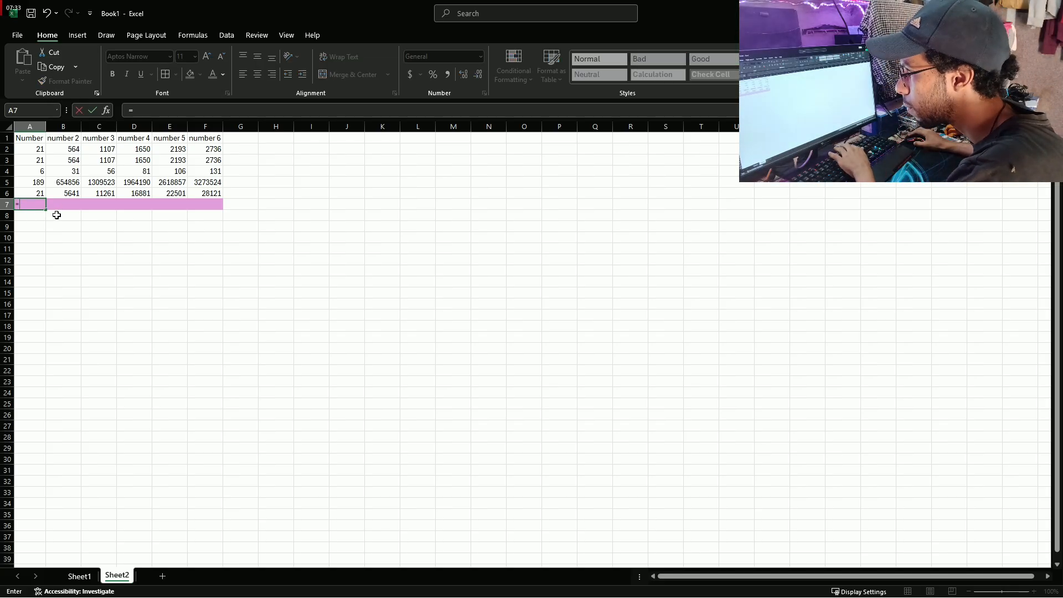
pyautogui.write('=')
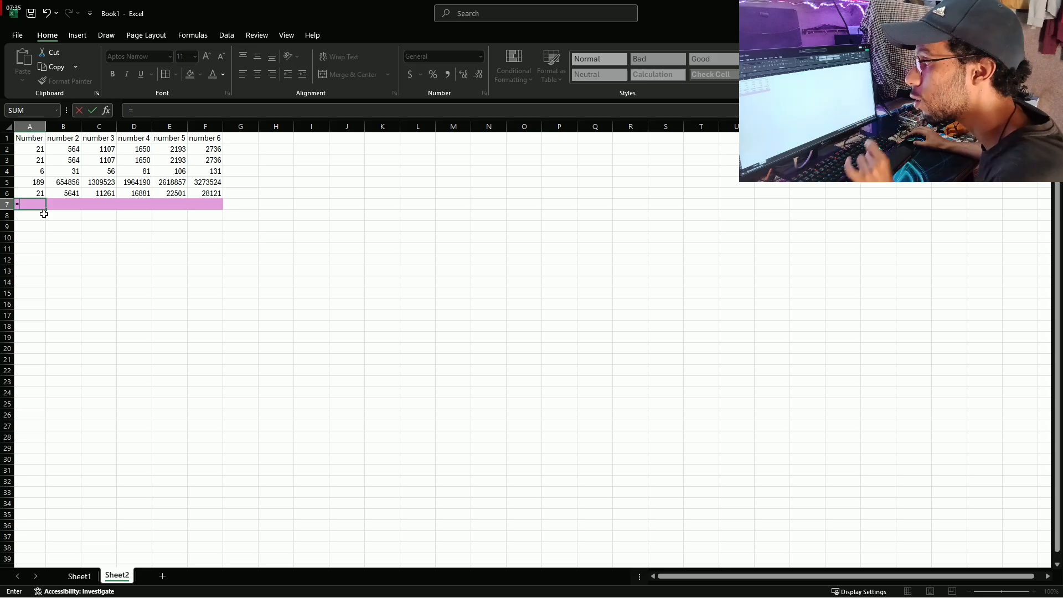
pyautogui.click(34, 149)
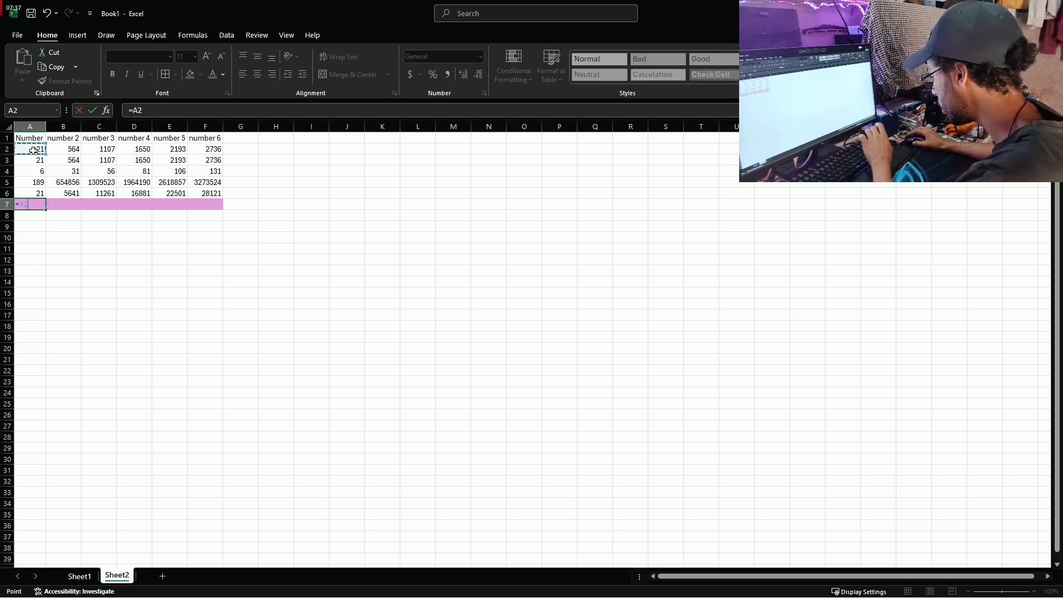
pyautogui.write('+')
pyautogui.click(33, 160)
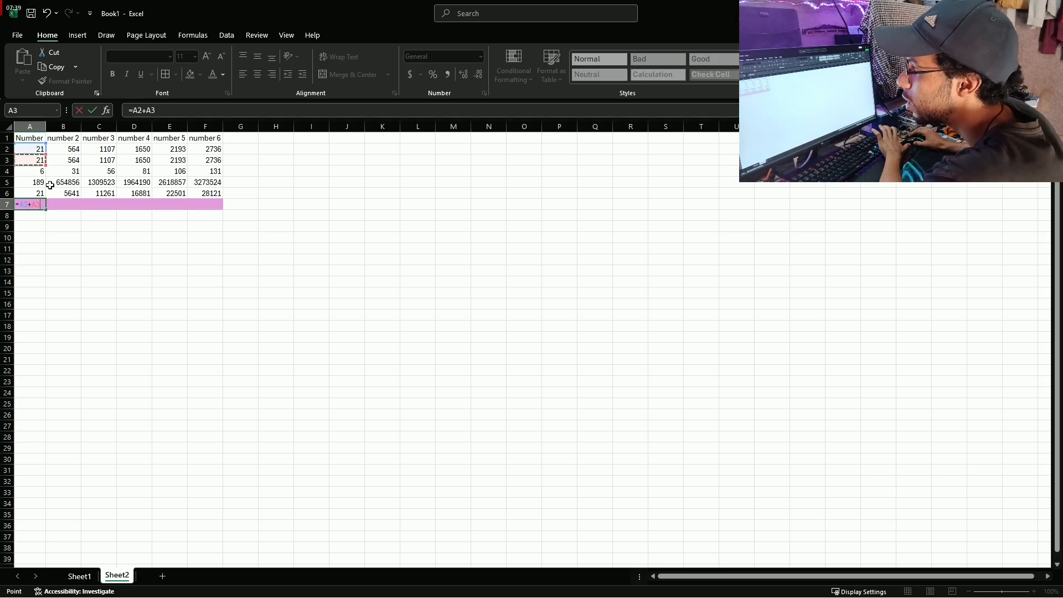
pyautogui.write('+')
pyautogui.click(32, 171)
pyautogui.write('+')
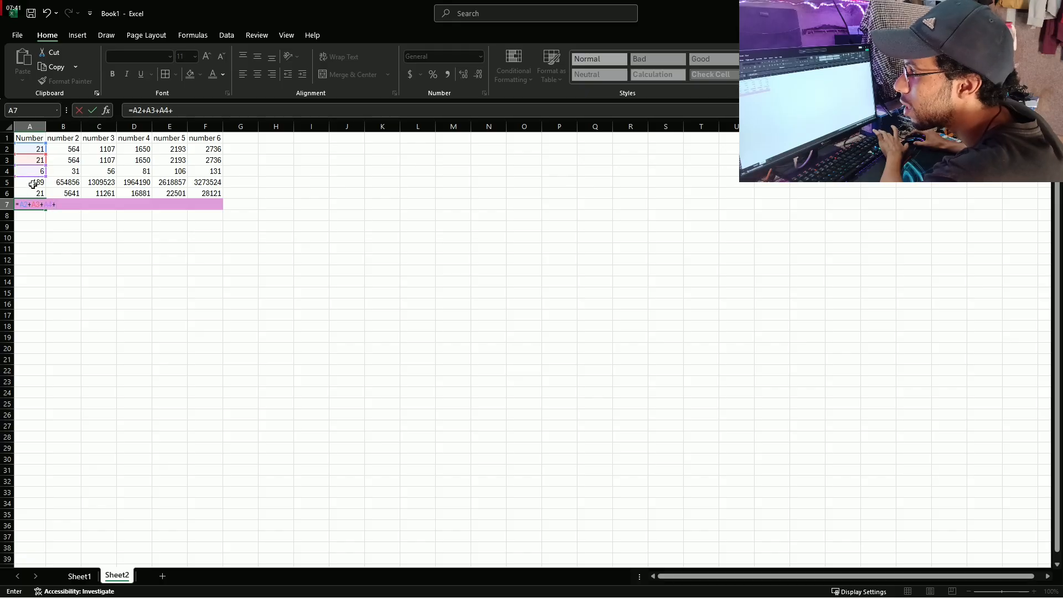
pyautogui.click(33, 182)
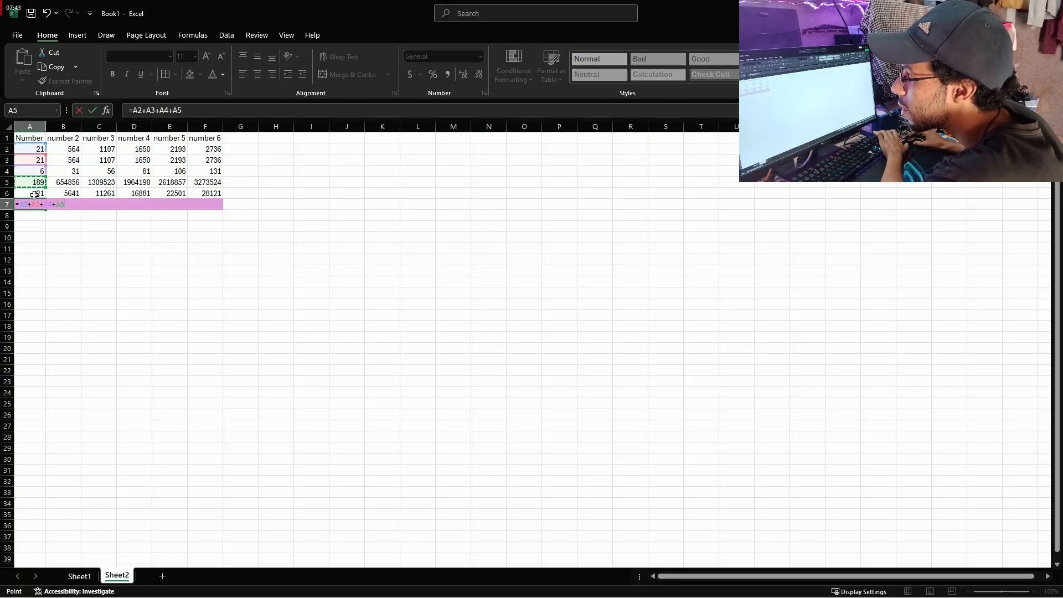
pyautogui.write('+')
pyautogui.click(33, 194)
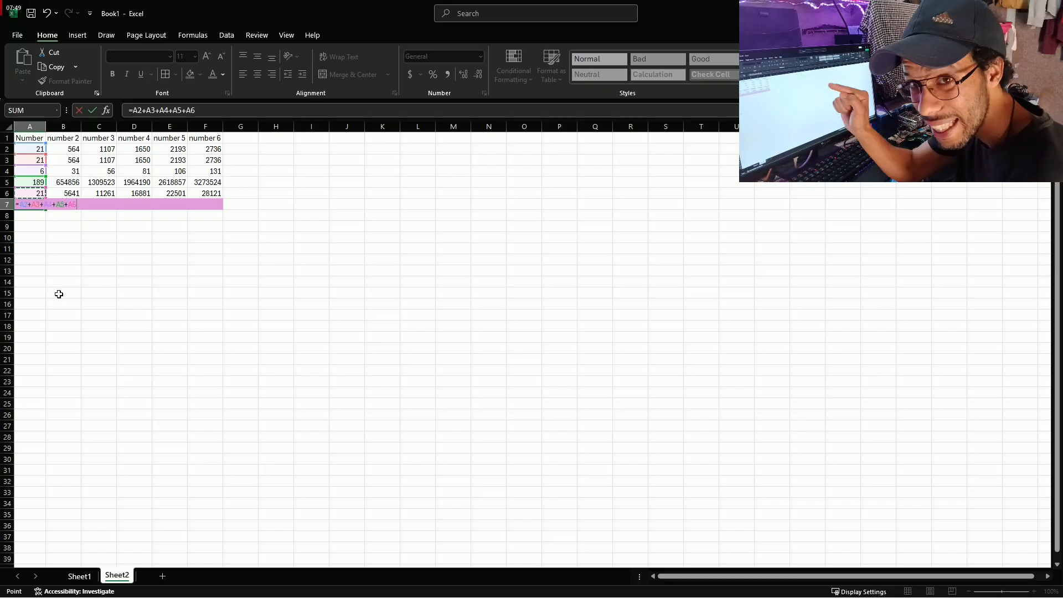
pyautogui.press('Return')
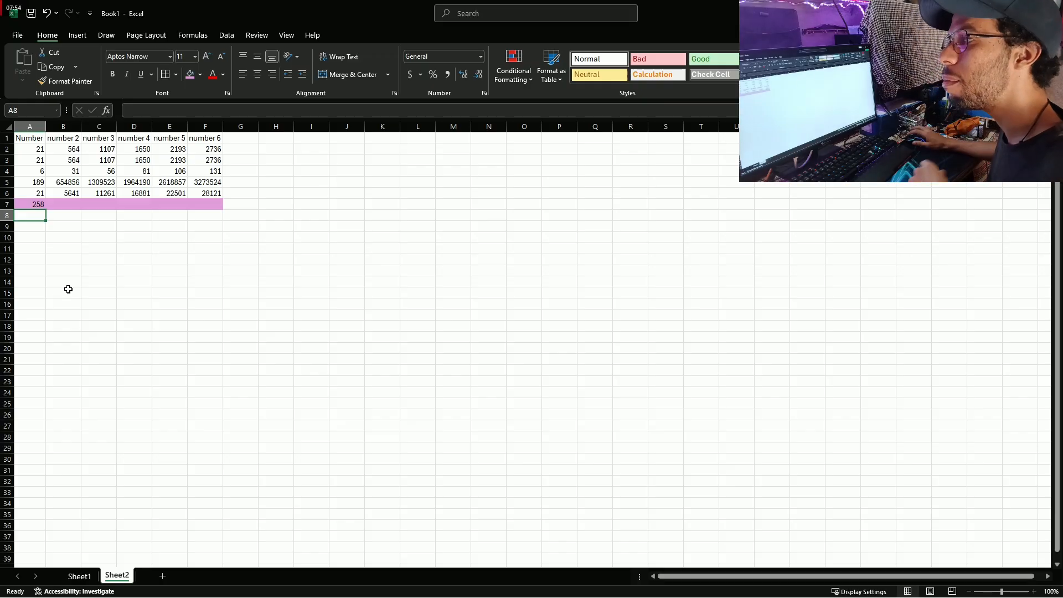
# Total the column B numbers in cell B7 with a SUM formula over the range B2:B6
pyautogui.click(67, 203)
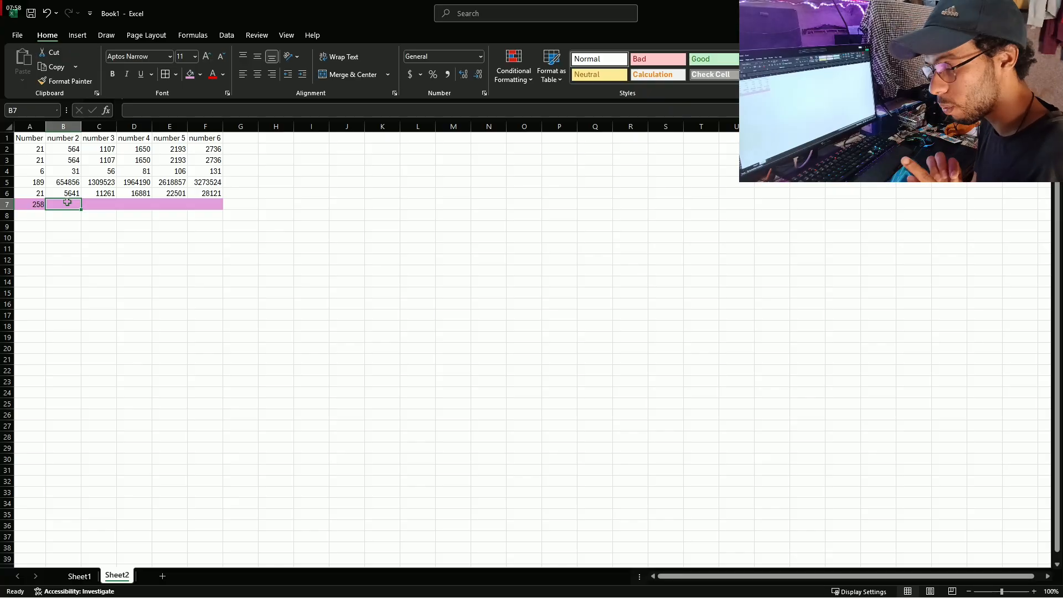
pyautogui.write('[')
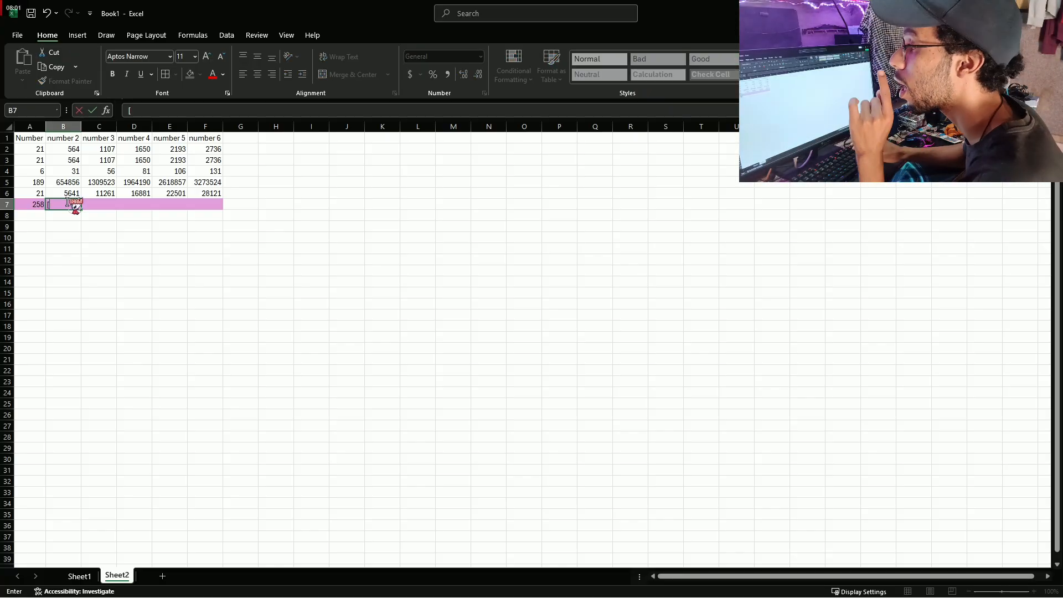
pyautogui.press('BackSpace')
pyautogui.write('=')
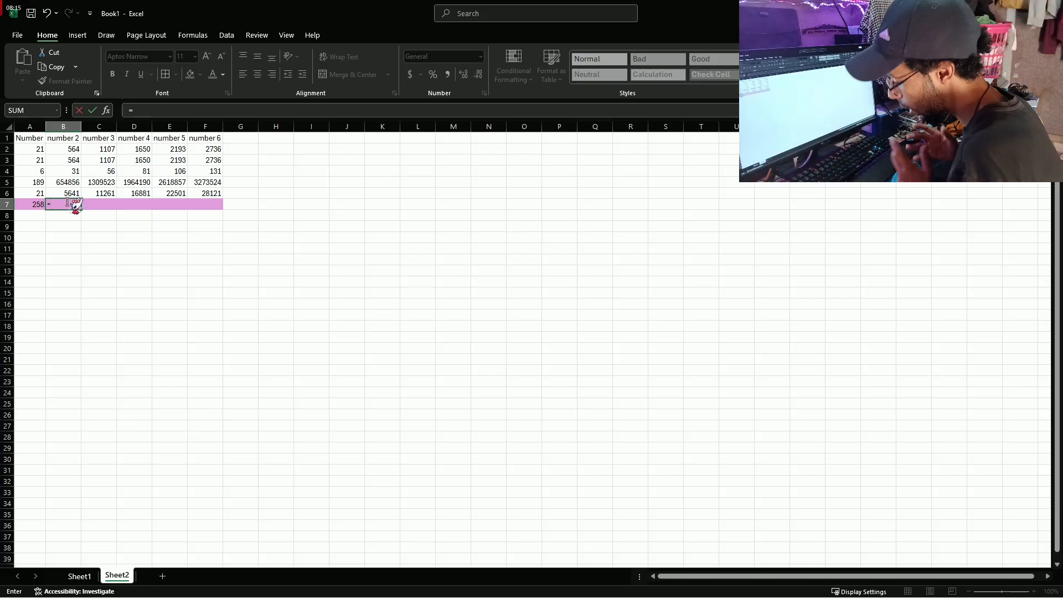
pyautogui.write('sum')
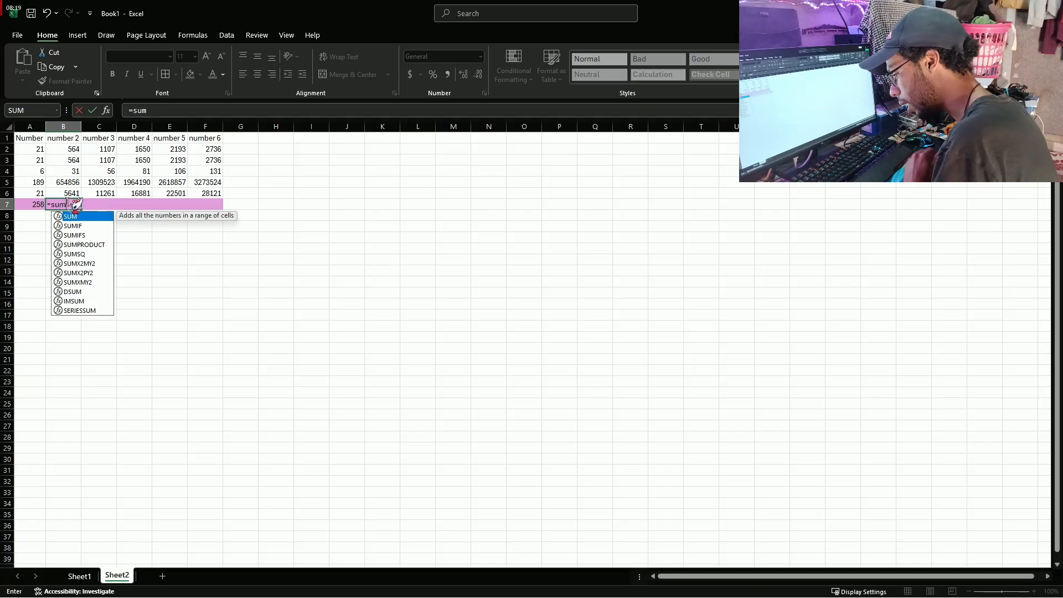
pyautogui.write('9')
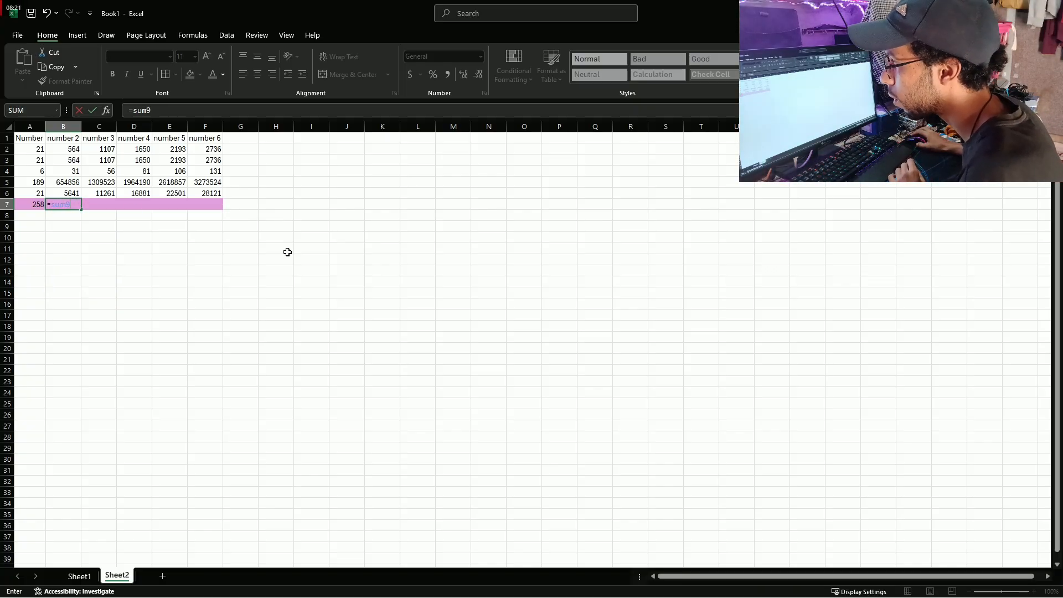
pyautogui.press('BackSpace')
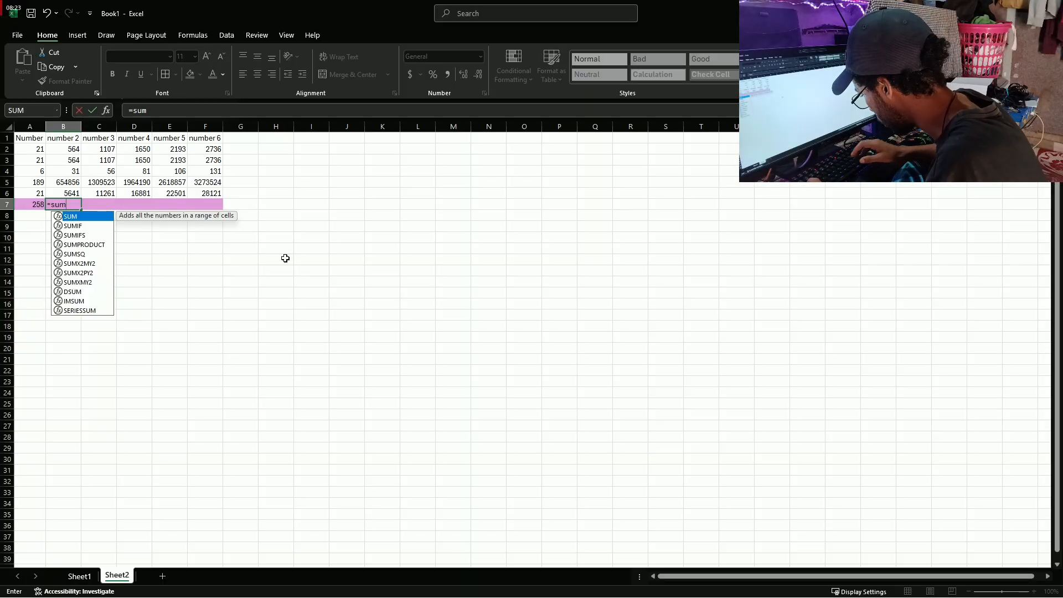
pyautogui.write('(')
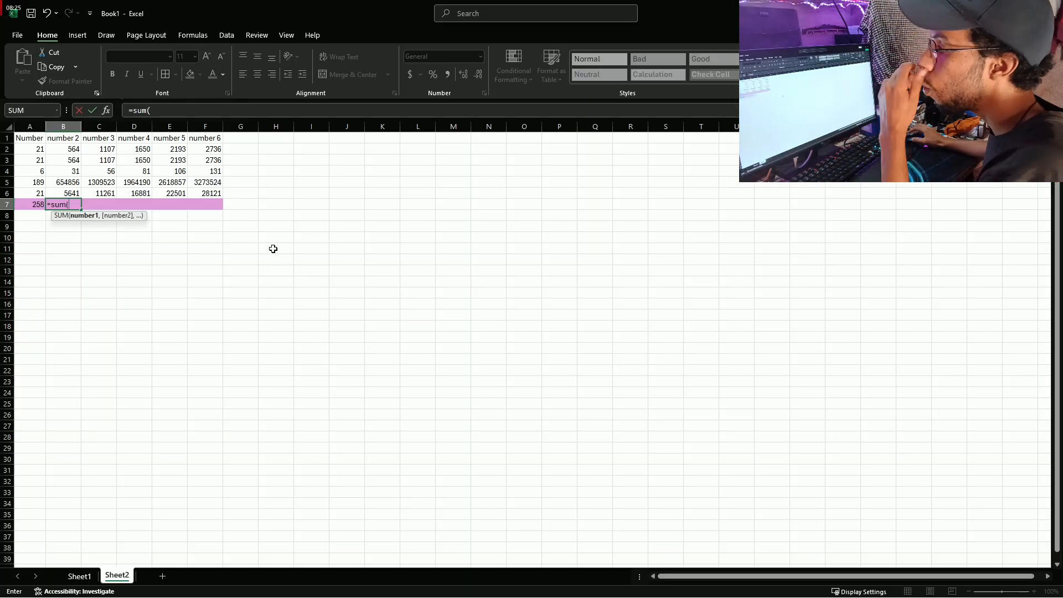
pyautogui.moveTo(65, 148); pyautogui.dragTo(70, 189)
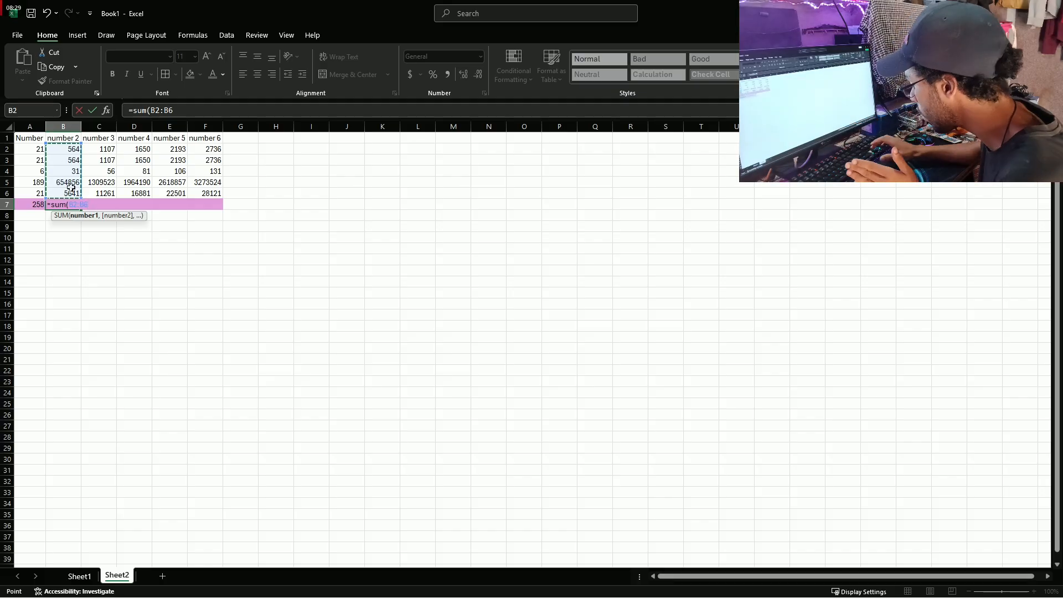
pyautogui.press('Return')
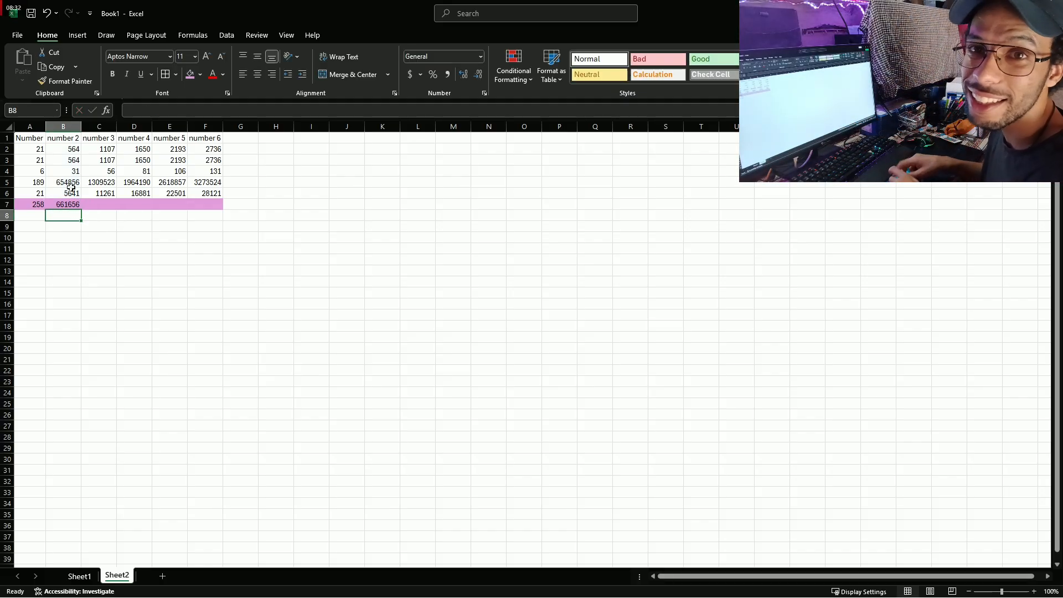
# Total the column A numbers in cell A8 with a SUM formula over the range A2:A6
pyautogui.click(37, 215)
pyautogui.write('=s')
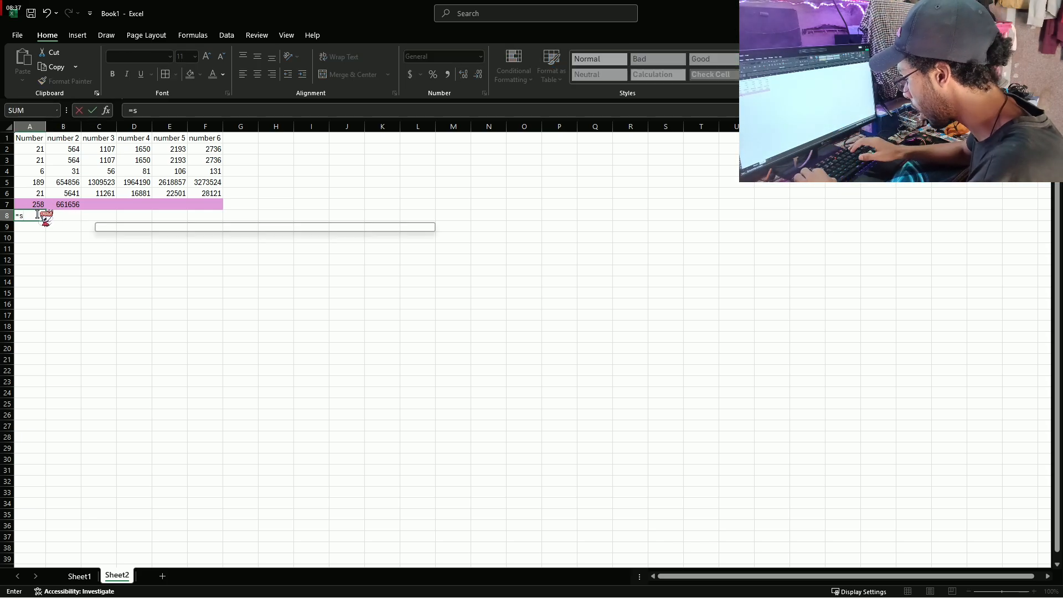
pyautogui.write('um')
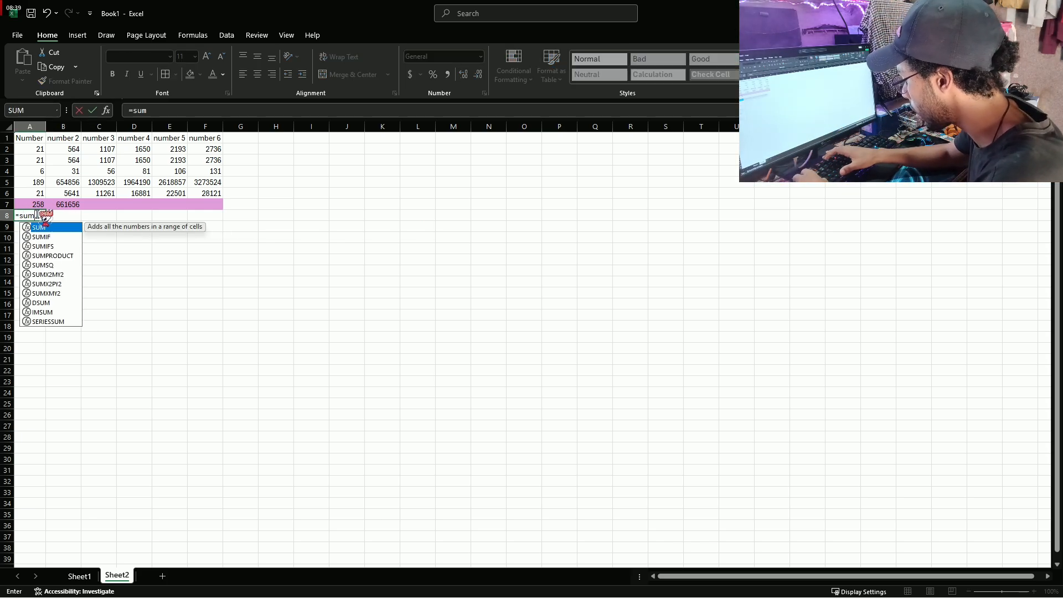
pyautogui.write('*')
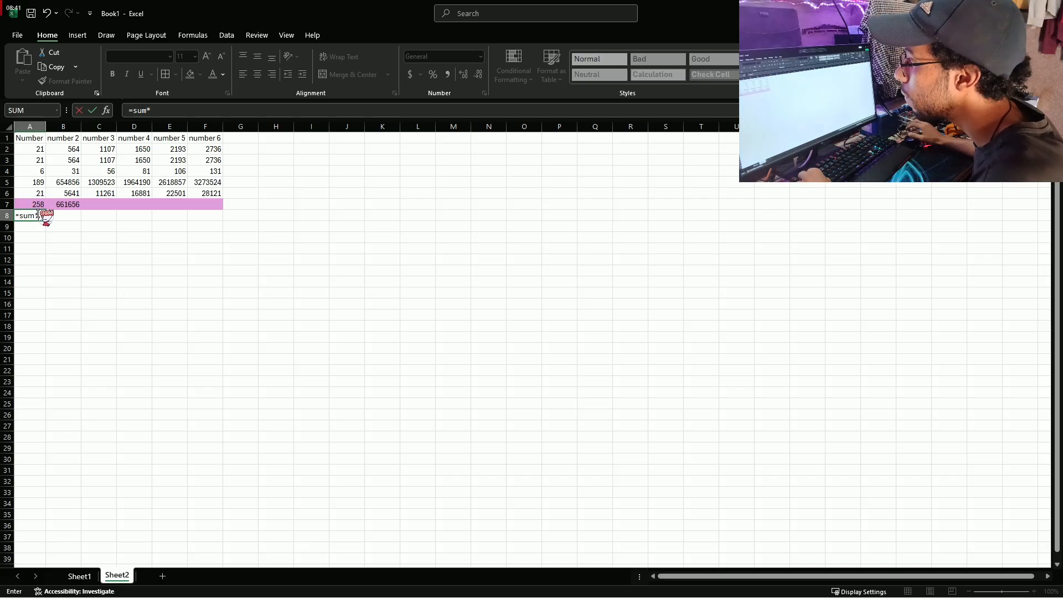
pyautogui.press('BackSpace')
pyautogui.write('(')
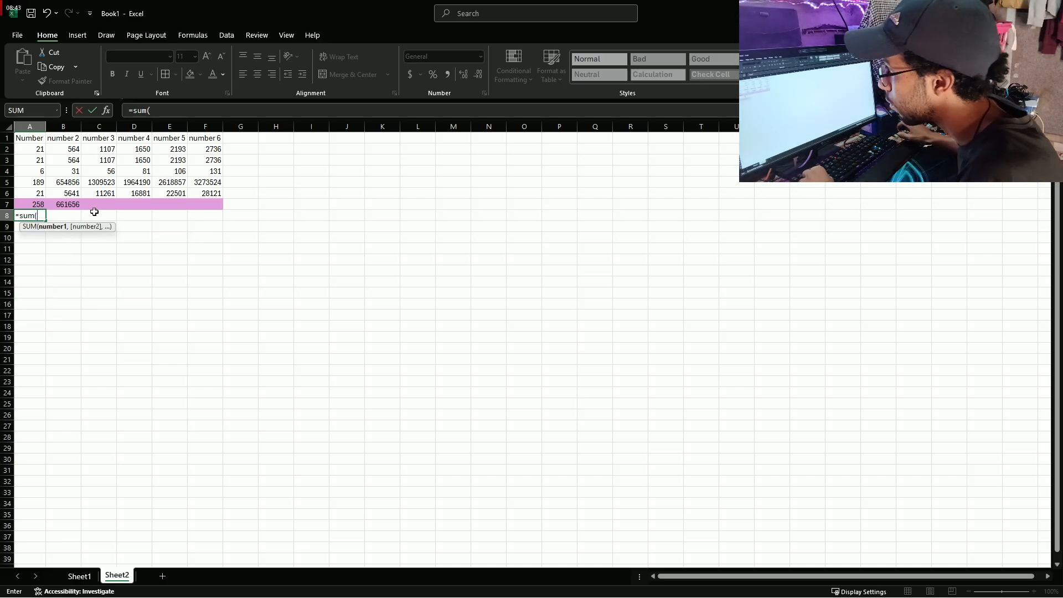
pyautogui.moveTo(28, 149); pyautogui.dragTo(40, 192)
pyautogui.press('Return')
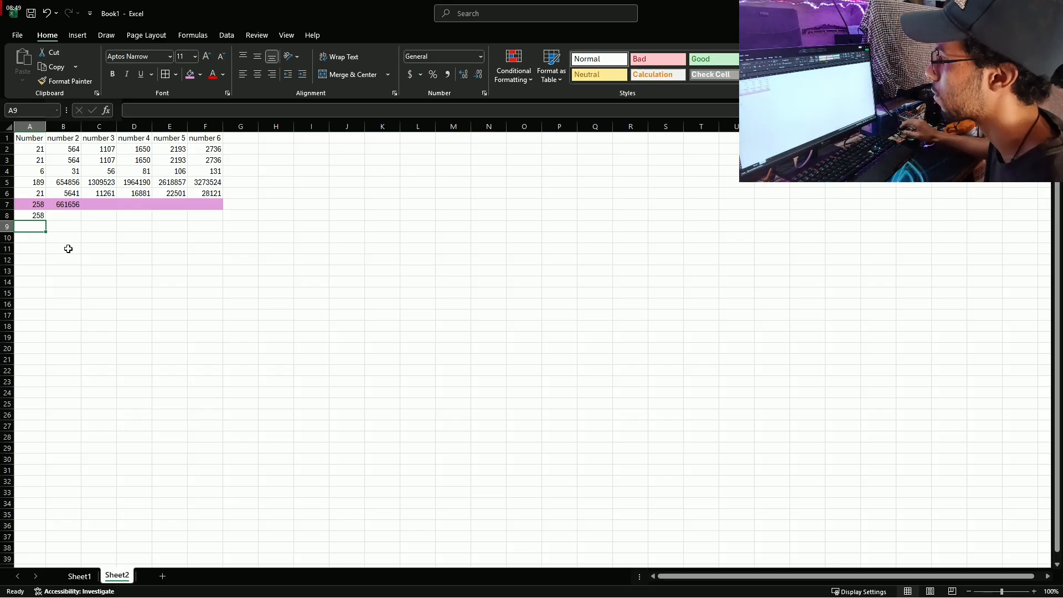
# Copy the SUM formula from cell B7 across to F7 with AutoFill
pyautogui.click(74, 205)
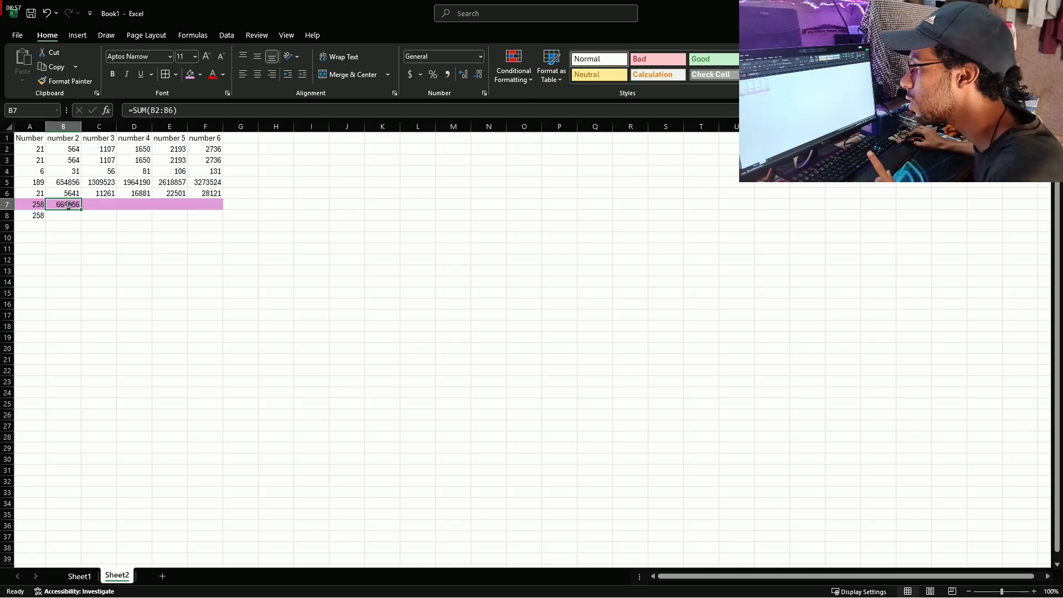
pyautogui.moveTo(83, 209); pyautogui.dragTo(217, 224)
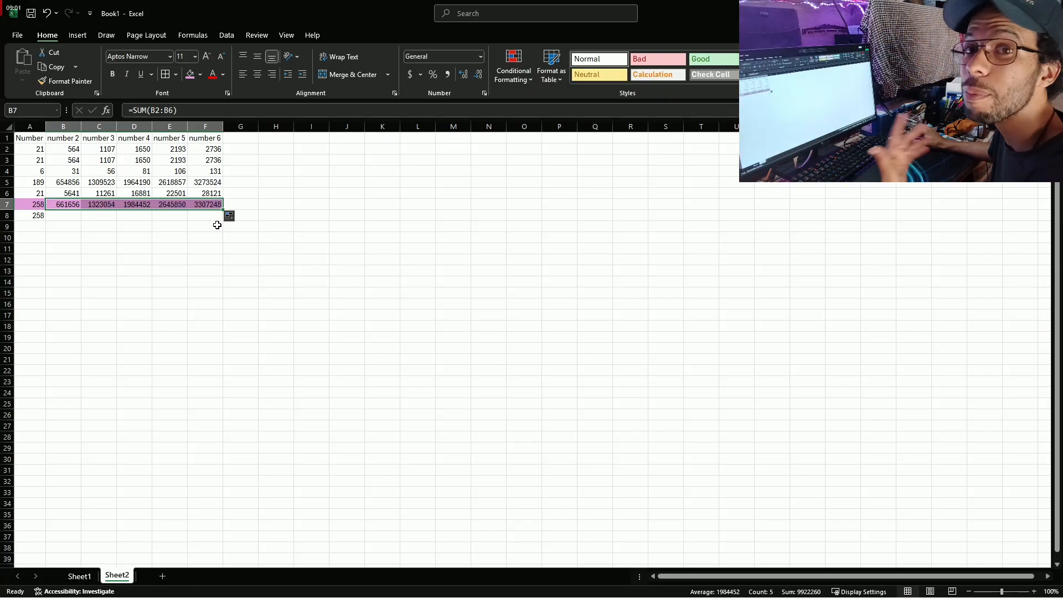
# Inspect the filled SUM formulas in cells C7 to F7 to check which range each one adds up
pyautogui.keyDown('ctrl'); pyautogui.scroll(6, 217, 225); pyautogui.keyUp('ctrl')
pyautogui.click(199, 278)
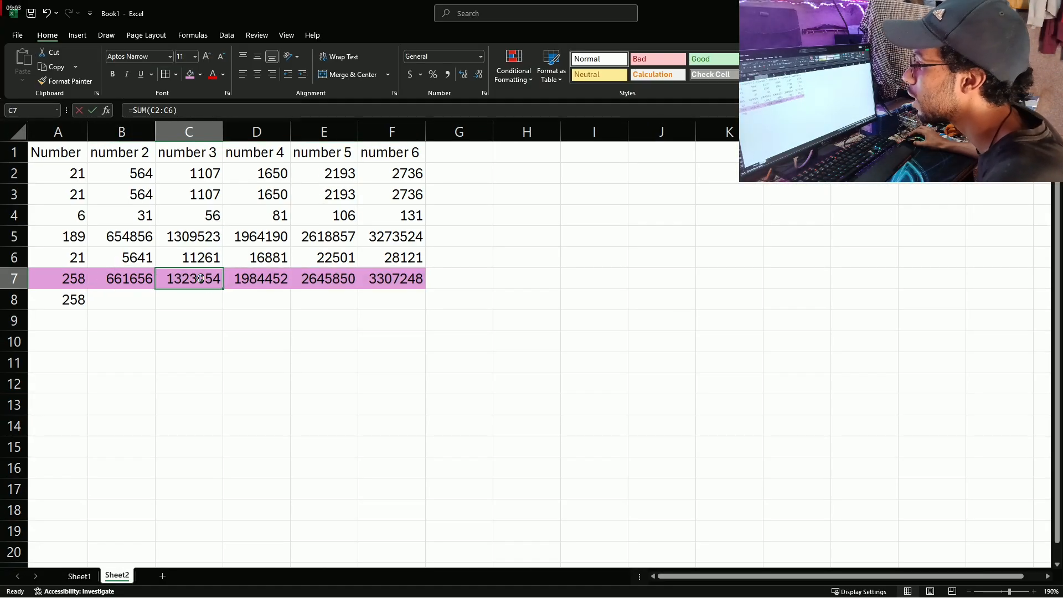
pyautogui.doubleClick(199, 278)
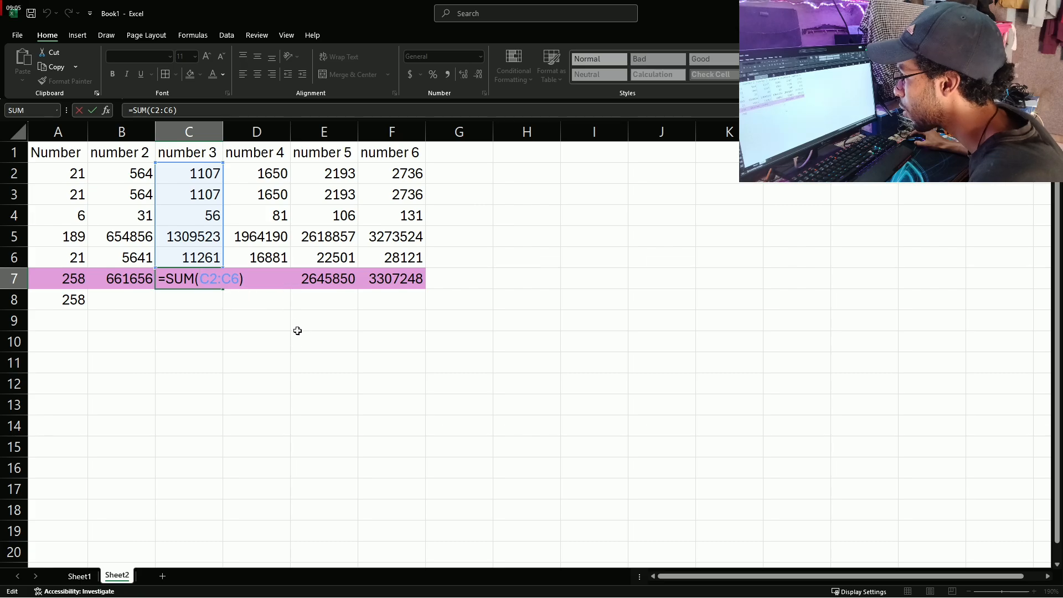
pyautogui.press('Return')
pyautogui.doubleClick(272, 279)
pyautogui.press('Return')
pyautogui.click(327, 279)
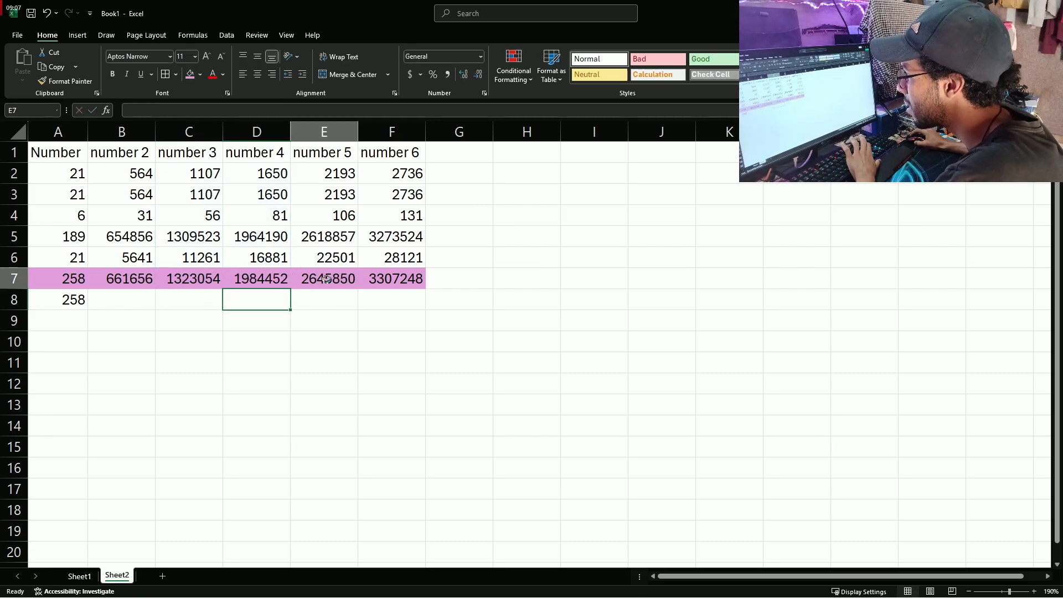
pyautogui.doubleClick(326, 278)
pyautogui.click(420, 280)
pyautogui.doubleClick(423, 283)
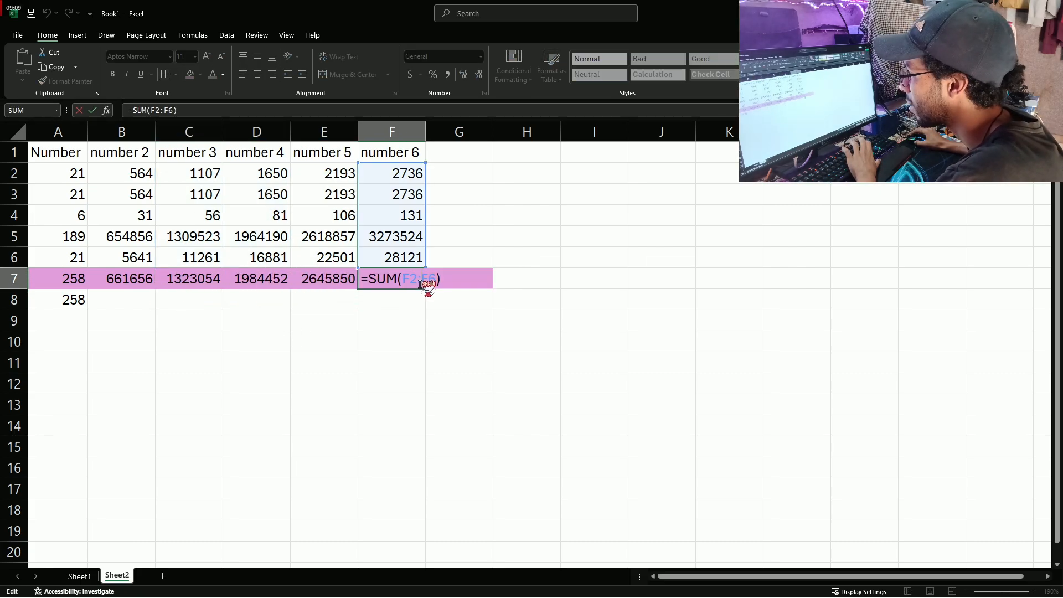
pyautogui.press('Return')
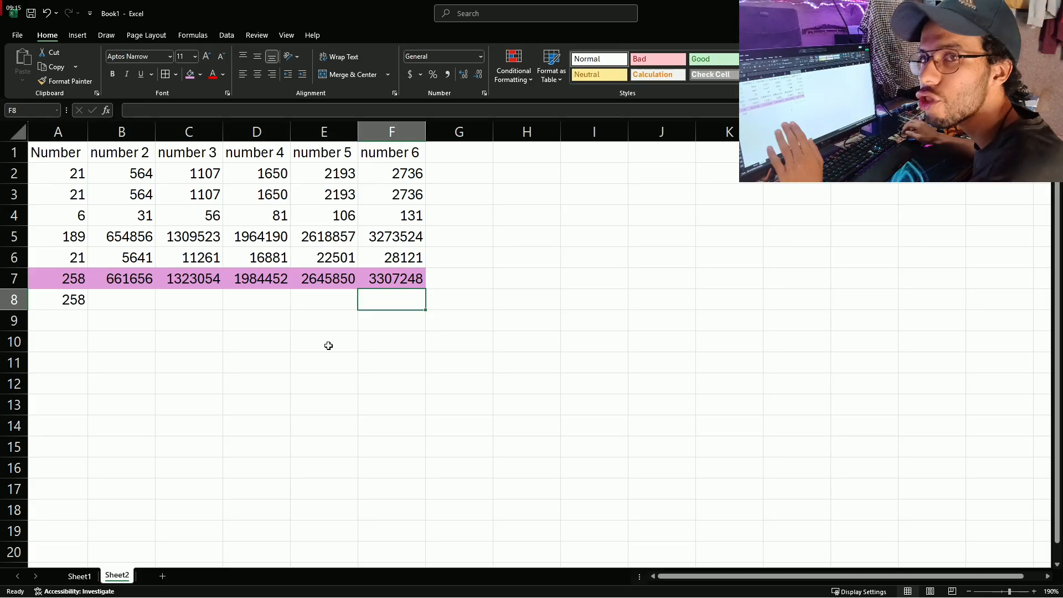
# Add up the column totals in cell G7 with a SUM formula over the range A7:F7
pyautogui.click(473, 286)
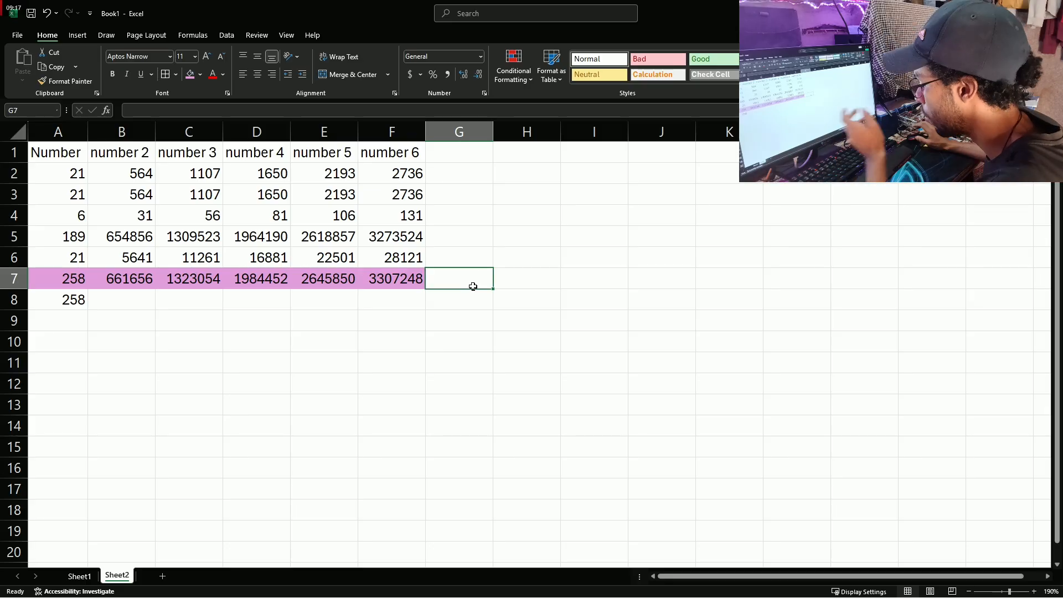
pyautogui.write('=su')
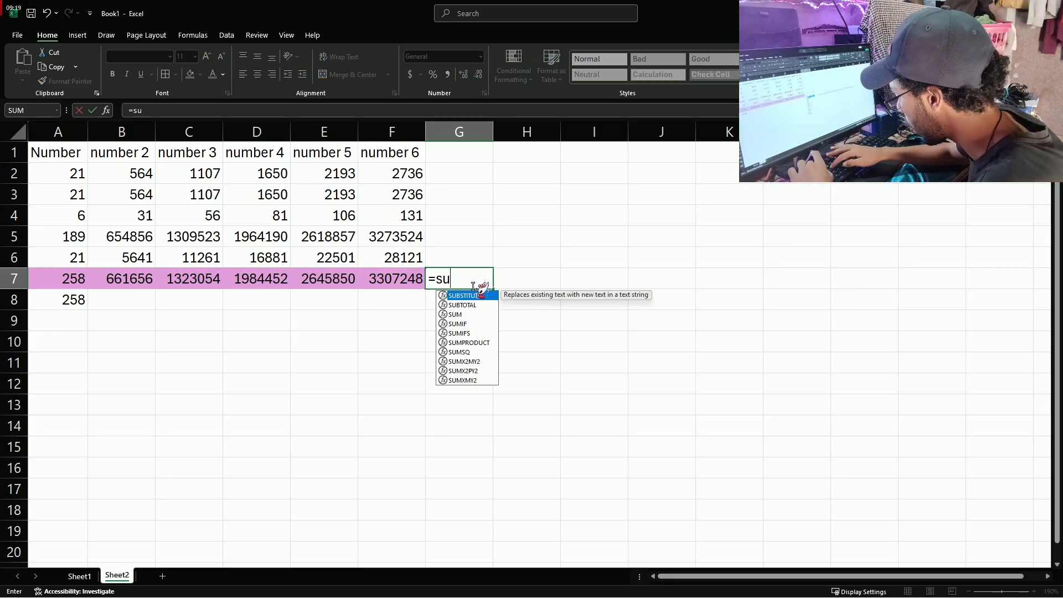
pyautogui.write('m(')
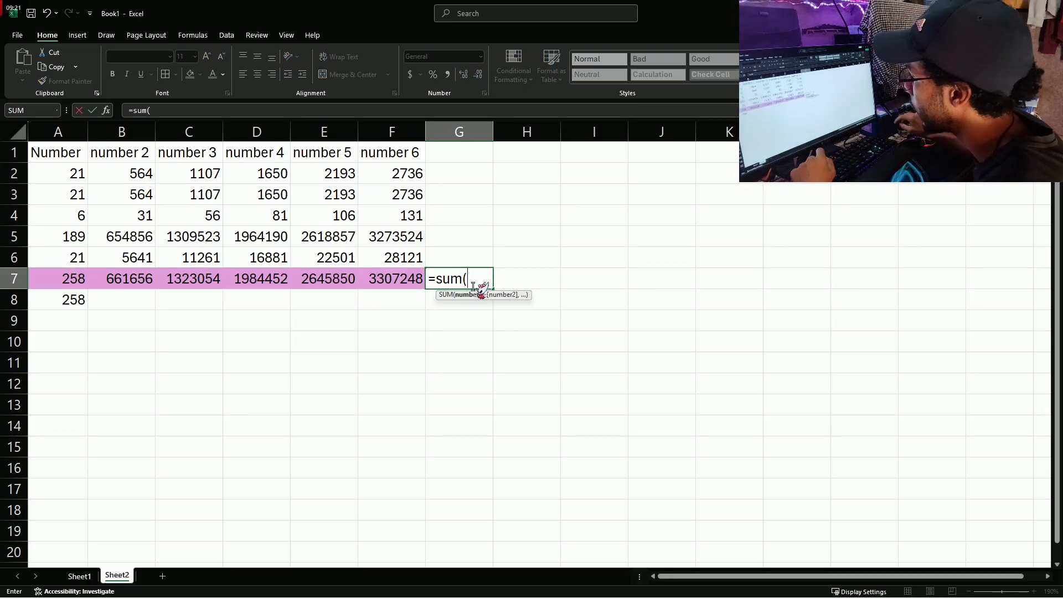
pyautogui.moveTo(53, 281); pyautogui.dragTo(373, 283)
pyautogui.press('Return')
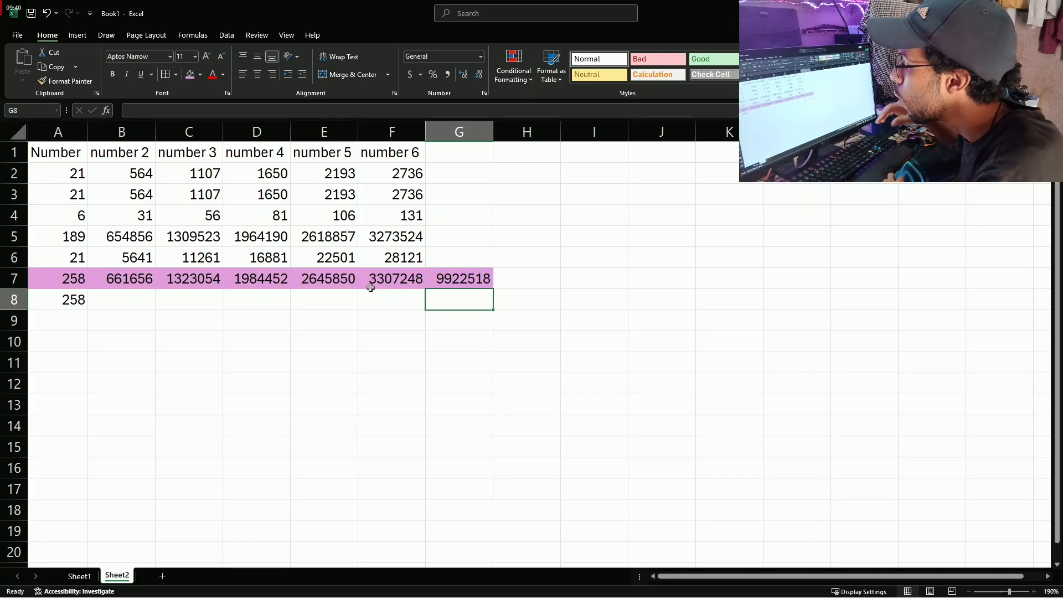
# Open the formula in cell F7 to review the range it sums
pyautogui.click(368, 286)
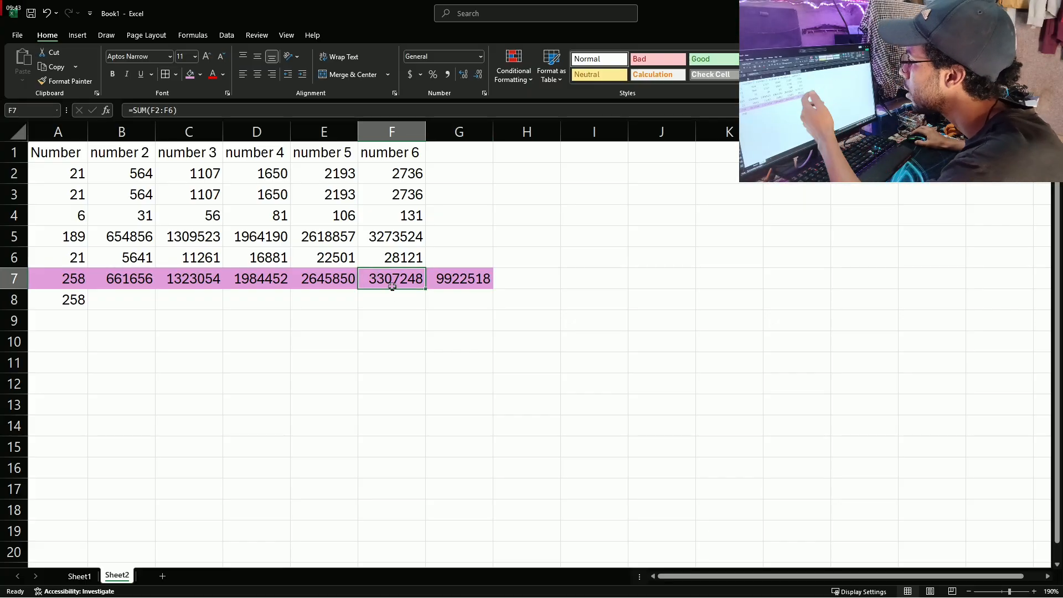
pyautogui.doubleClick(398, 282)
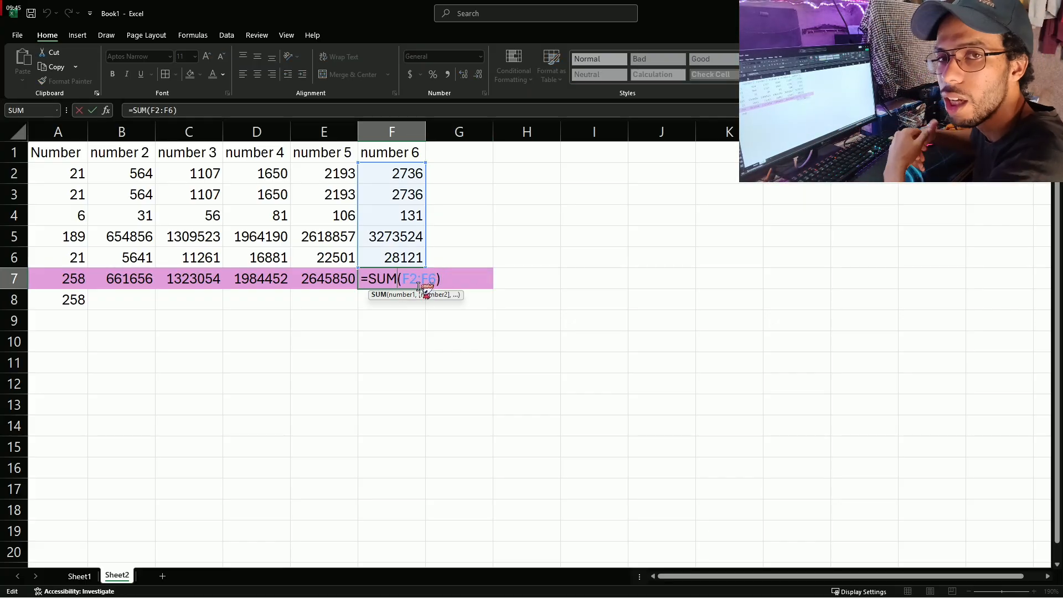